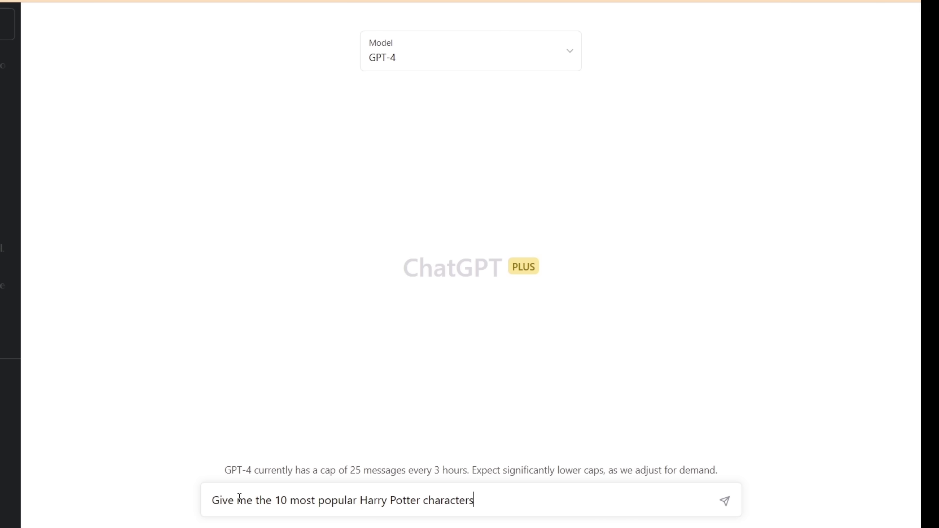
# Step: Ask for the 10 most popular Harry Potter characters and have each dressed in a unique Balenciaga piece for a 1990 fashion show
pyautogui.press('Return')
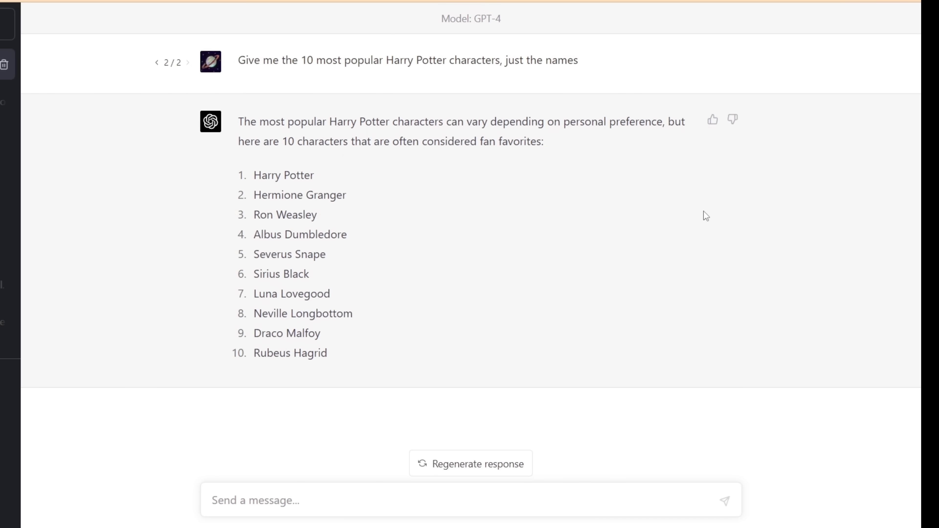
pyautogui.write('now act as a balenciaga fasion designer with 20 years of expirnce, I want you to dress each of these 10 characters in a unige balanciaga piece, this gonna be a runway show. just write the name of the character and the peiece remeber its a 1990 fashion show')
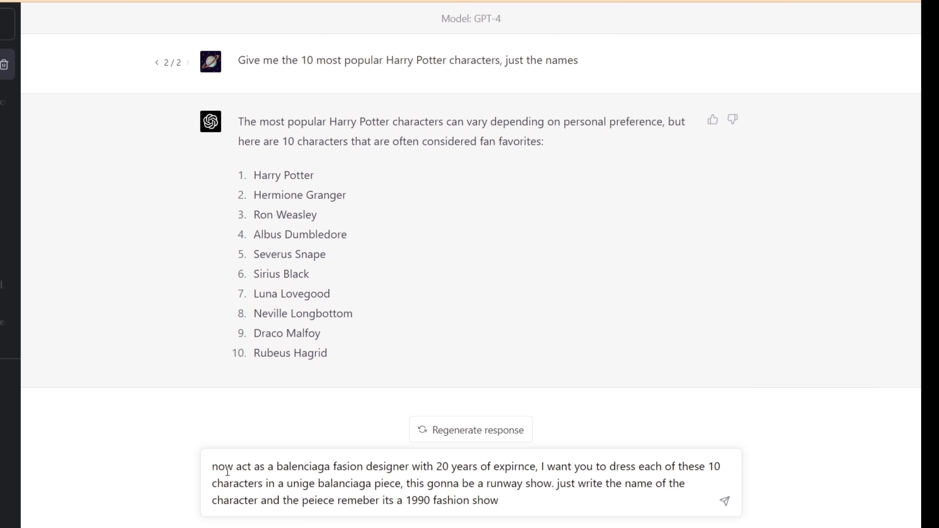
pyautogui.click(218, 465)
pyautogui.press('BackSpace')
pyautogui.write('N')
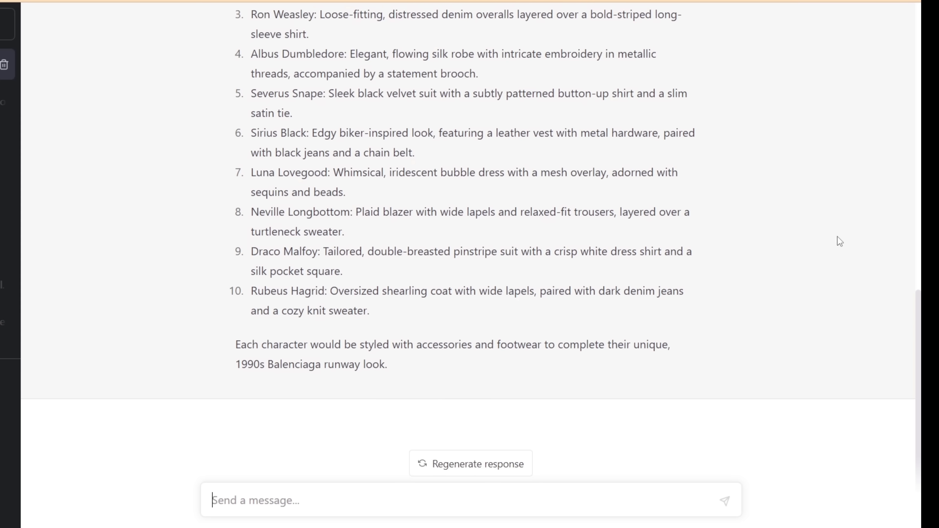
# Step: Send the 1990 screengrab Hermione Granger Balenciaga prompt with --ar 3:2 --v 5 as a Midjourney example, requesting just Y if understood
pyautogui.write('ok now this is a promt that i use to generate imagies from another AI image generation tool called midjourney "1990 screengrab of female model Hermione Granger wearing grotesgue black balenciaga dress, fashion movie scene, balenciaga commercial --ar 3:2 --v 5" say Y if you understadn')
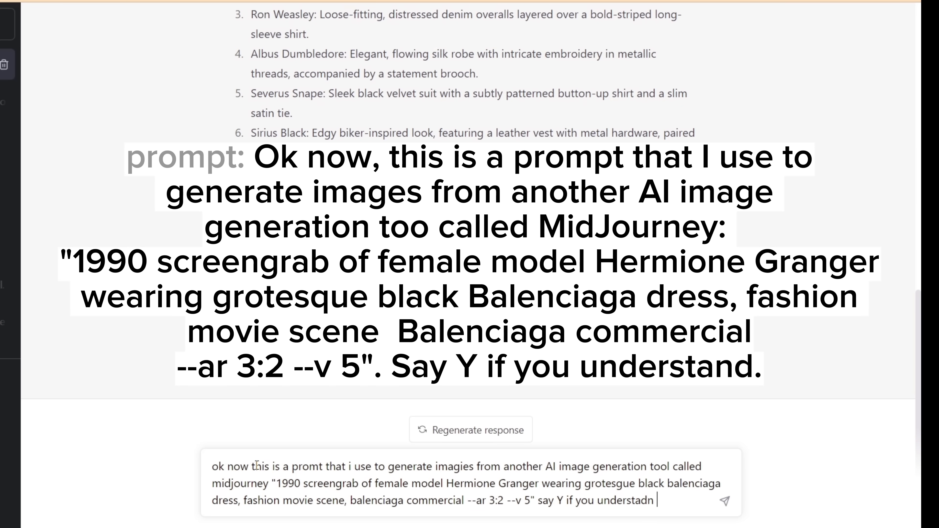
pyautogui.click(250, 467)
pyautogui.write(',')
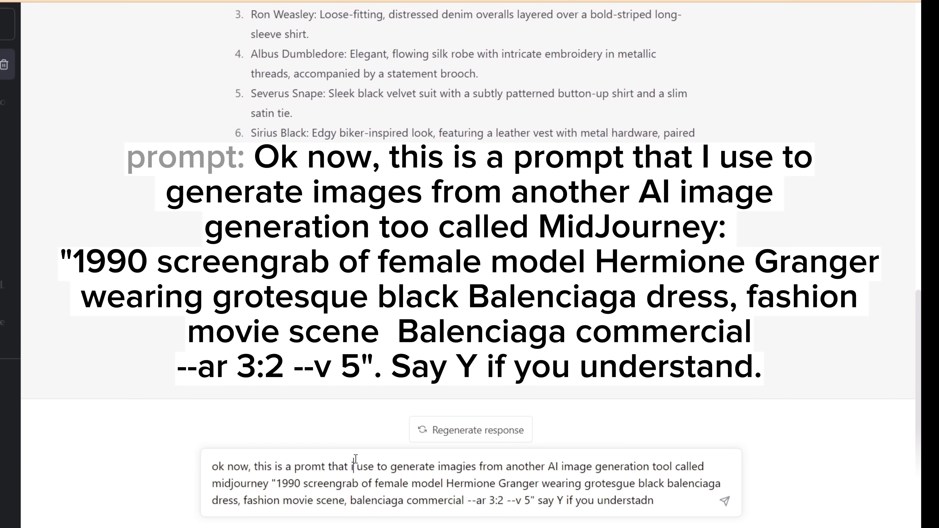
pyautogui.click(355, 459)
pyautogui.press('BackSpace')
pyautogui.write('I')
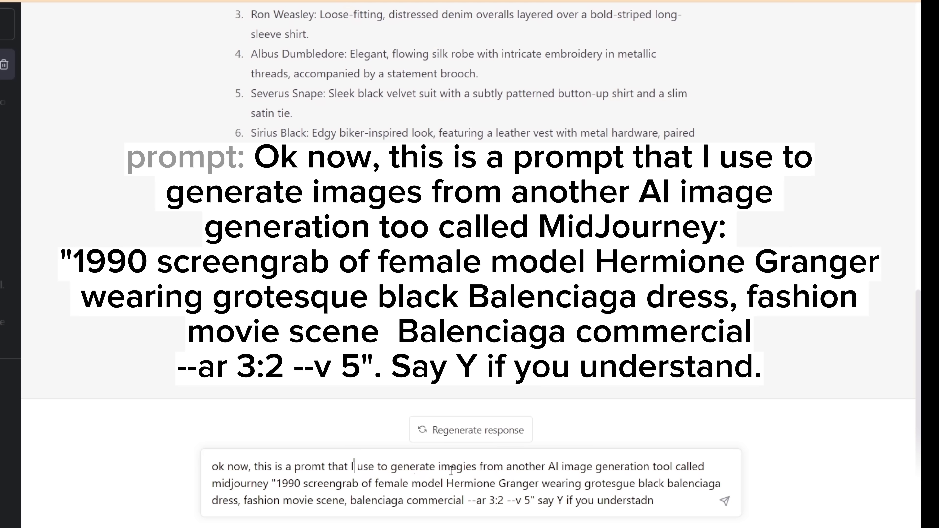
pyautogui.moveTo(476, 467); pyautogui.dragTo(464, 468)
pyautogui.write('es')
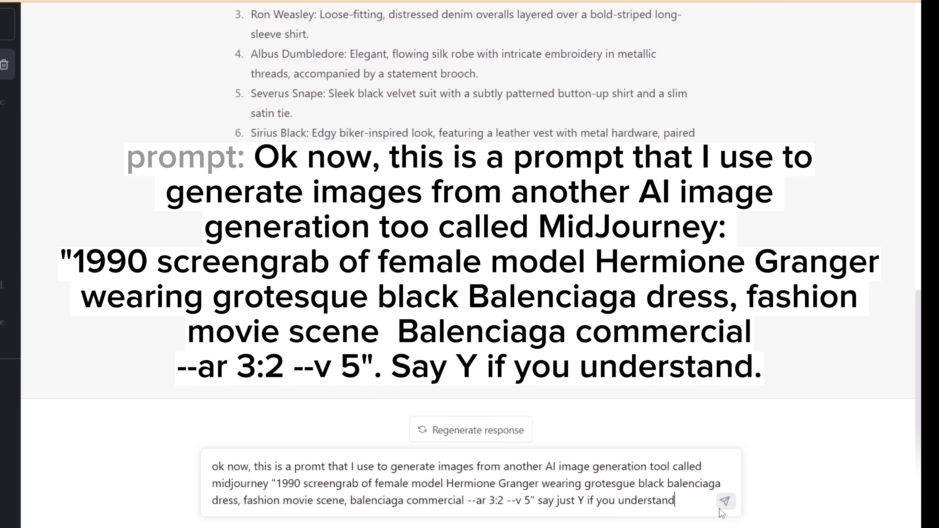
pyautogui.click(719, 507)
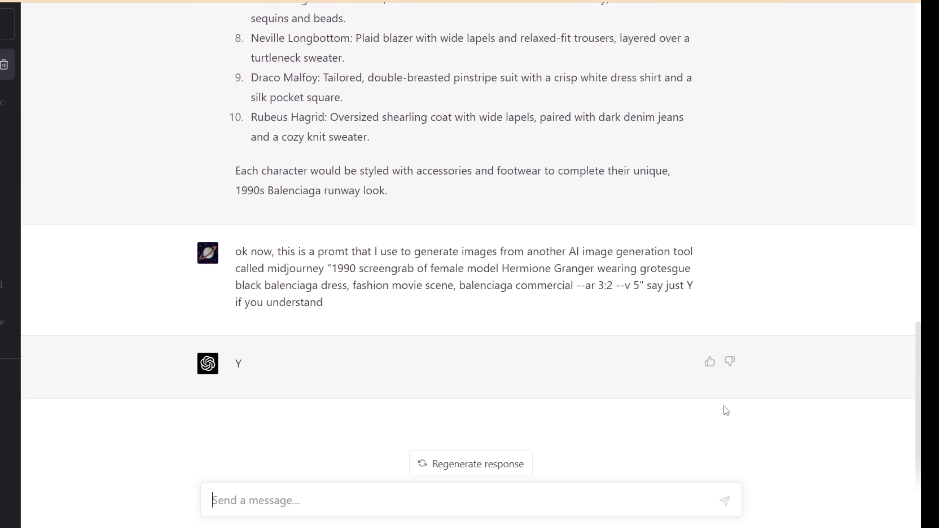
# Step: Ask for the same prompt rewritten for every character, changing only the model's gender, the name and the clothing description
pyautogui.write('I want you to rewrite the same prompt but for every character, with the cloths you chose for them, remember to write the prompt exacly as I pasted, same format, same parameters and the prompt letter by letter change only if its a male of female model, the name of the character and the description of the clothing, understood? ask me if you need more info')
pyautogui.press('Return')
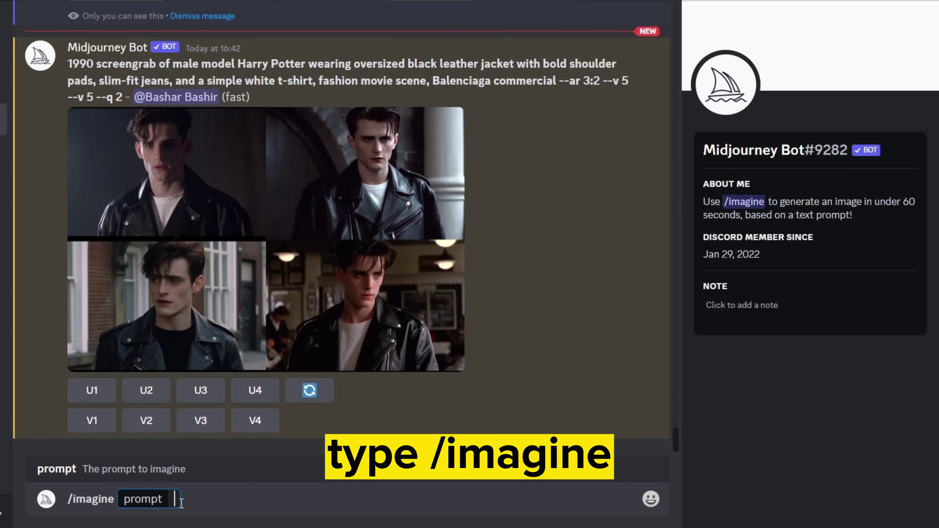
# Step: Switch to Midjourney in Discord, generate the Harry Potter leather jacket prompt with --ar 3:2 --v 5, and view an image grid
pyautogui.write('1990 screengrab of male model Harry Potter wearing oversized black leather jacket with bold shoulder pads, slim-fit jeans, and a simple white t-shirt, fashion movie scene, Balenciaga commercial --ar 3:2 --v 5')
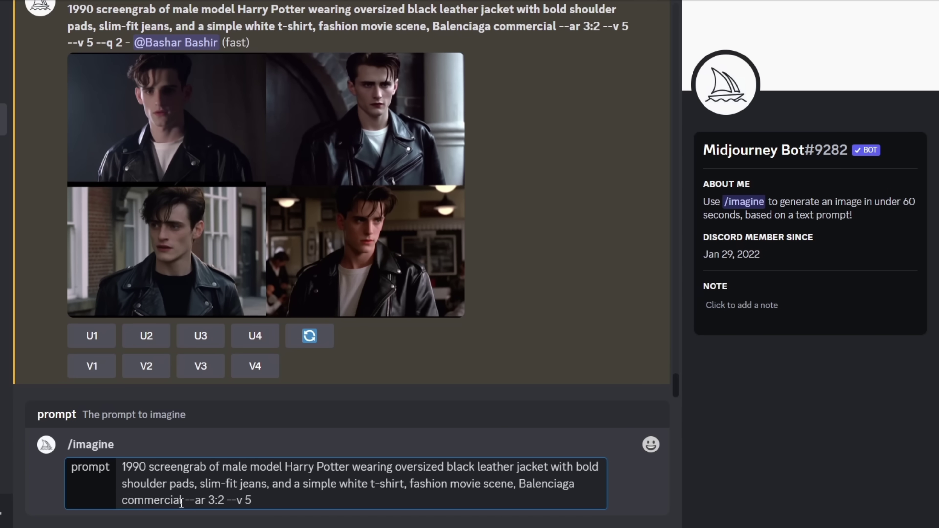
pyautogui.press('Return')
pyautogui.scroll(2, 229, 295)
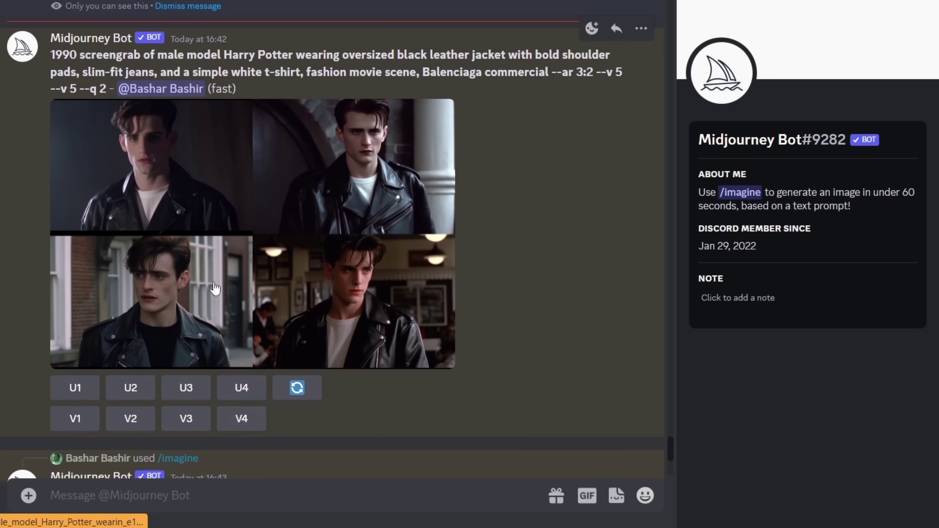
pyautogui.click(214, 287)
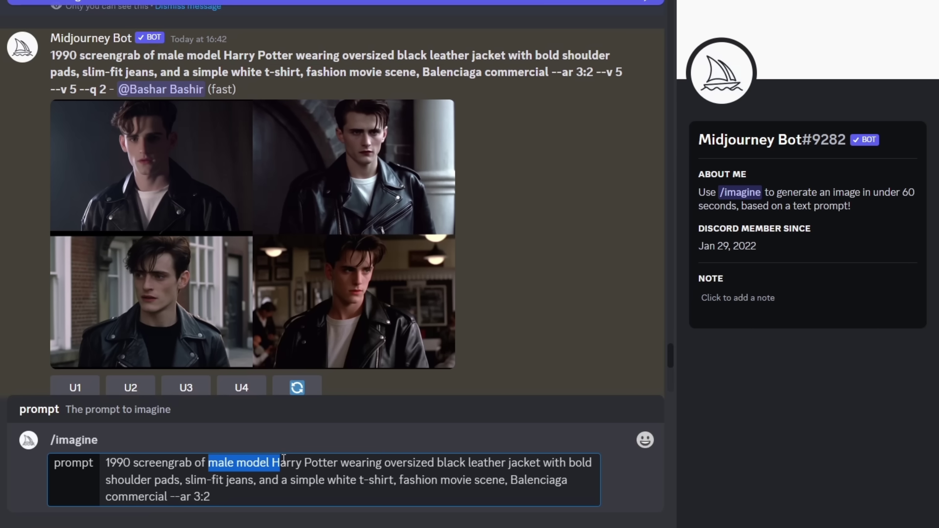
# Step: Remove "male model" from the Harry Potter imagine prompt and submit it with --ar 3:2
pyautogui.moveTo(280, 459); pyautogui.dragTo(275, 455)
pyautogui.press('BackSpace')
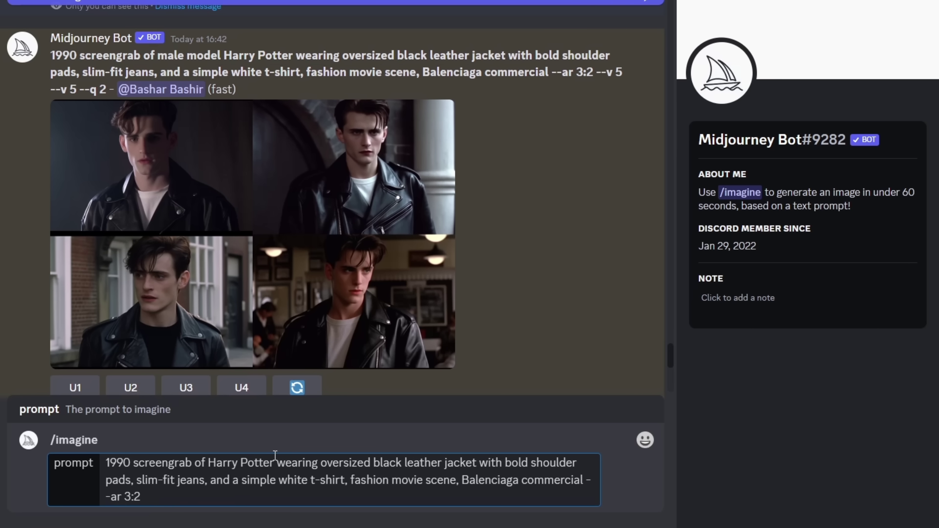
pyautogui.press('Return')
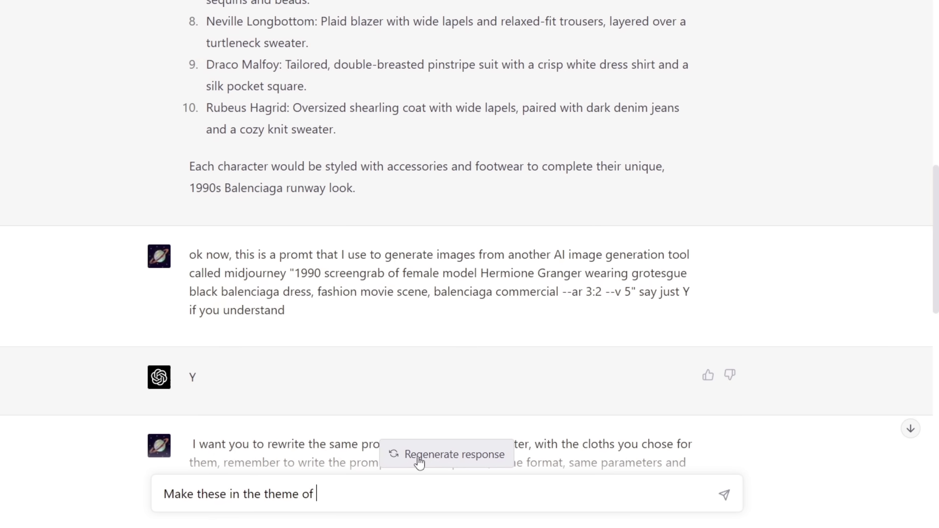
# Step: Return to ChatGPT and ask for the prompts in a theme of grotesque black and white shades only, in a Balenciaga style
pyautogui.write('grotesgue black')
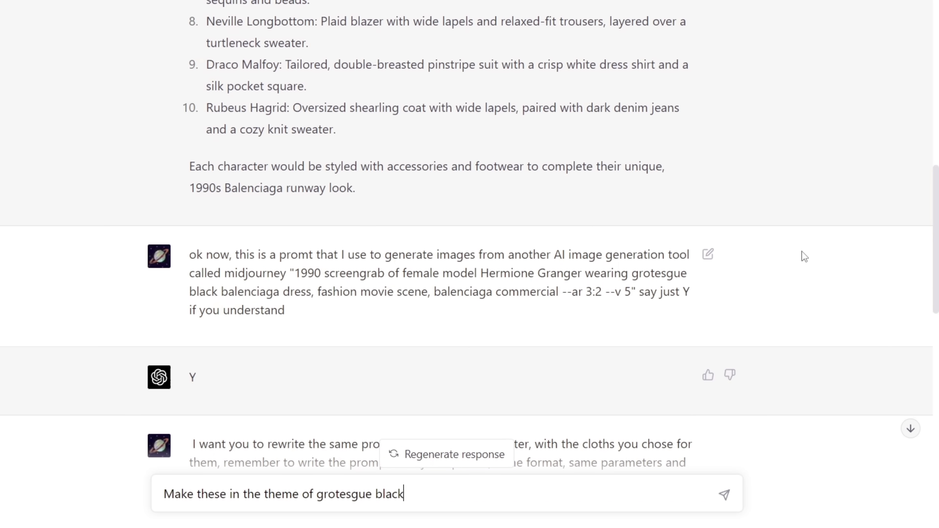
pyautogui.write(' and white shades ')
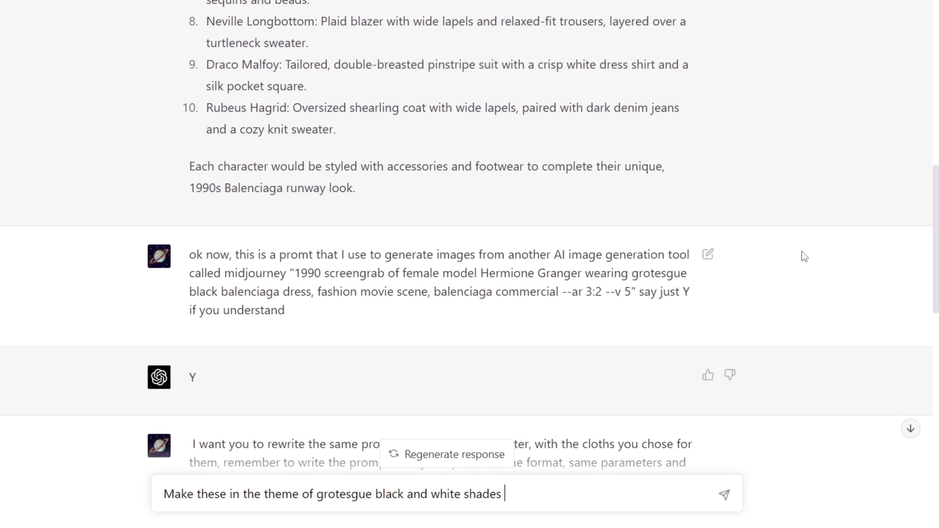
pyautogui.write('only, in a balenciaga style')
pyautogui.scroll(-10, 407, 413)
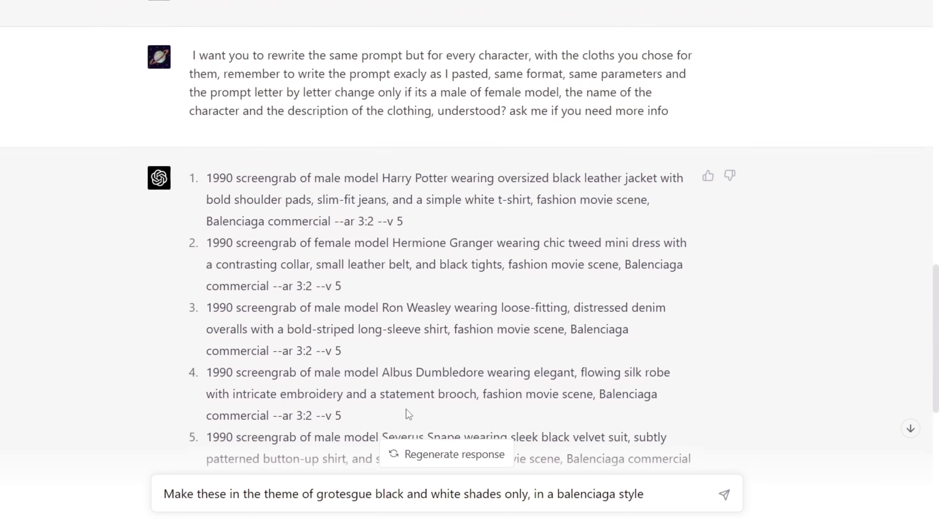
pyautogui.press('Return')
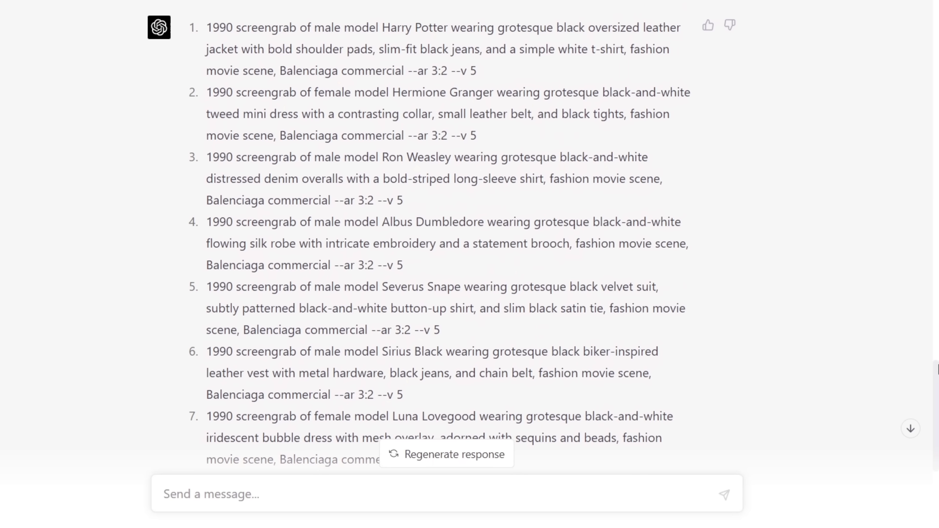
# Step: Read through the rewritten black-and-white prompts, and examine the generated character images in the Midjourney chat on Discord
pyautogui.scroll(-2, 928, 370)
pyautogui.scroll(-6, 803, 324)
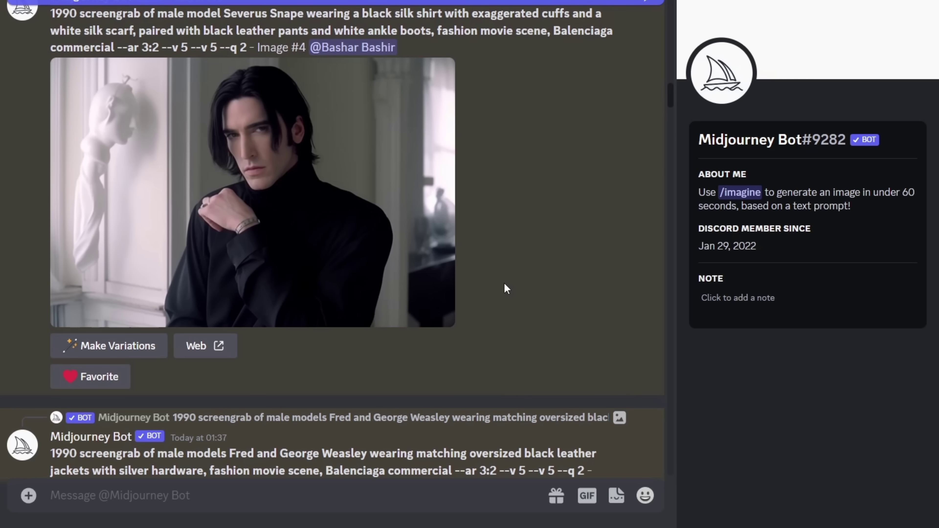
pyautogui.scroll(20, 504, 282)
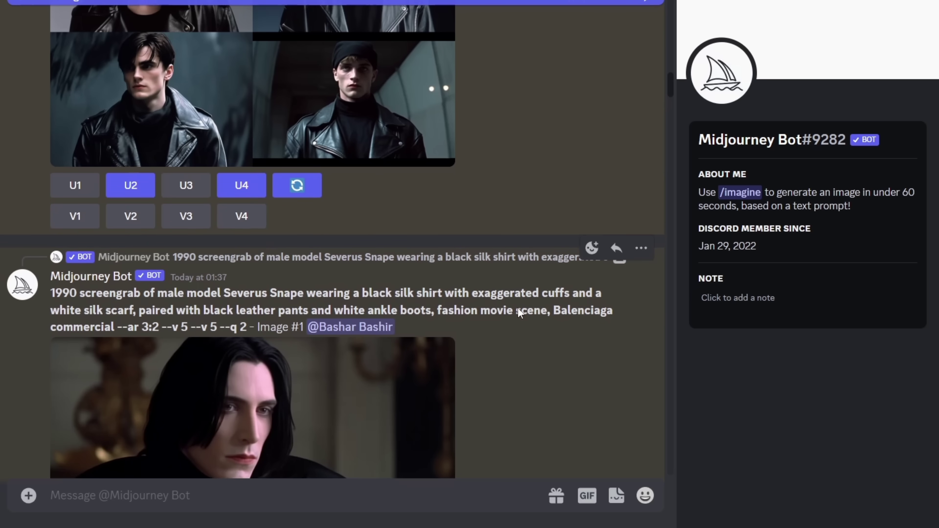
pyautogui.scroll(8, 517, 307)
pyautogui.scroll(-2, 517, 307)
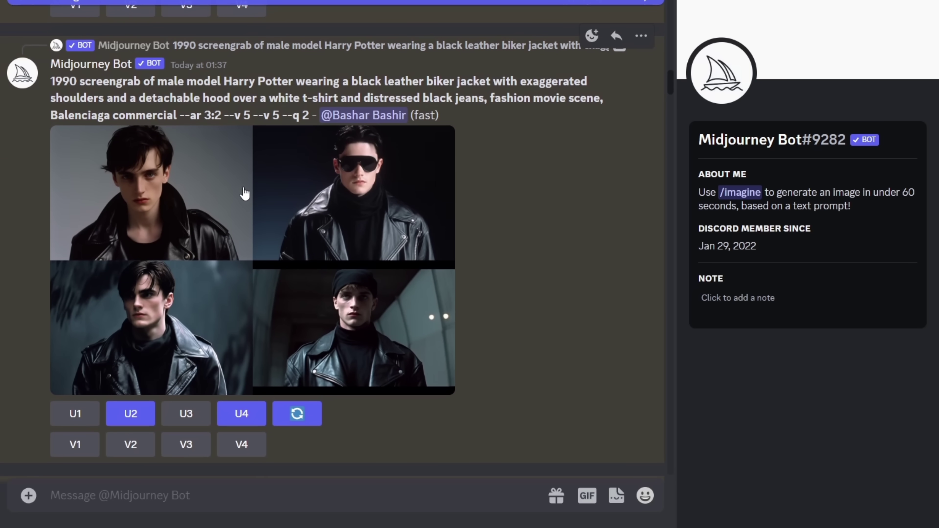
pyautogui.click(314, 212)
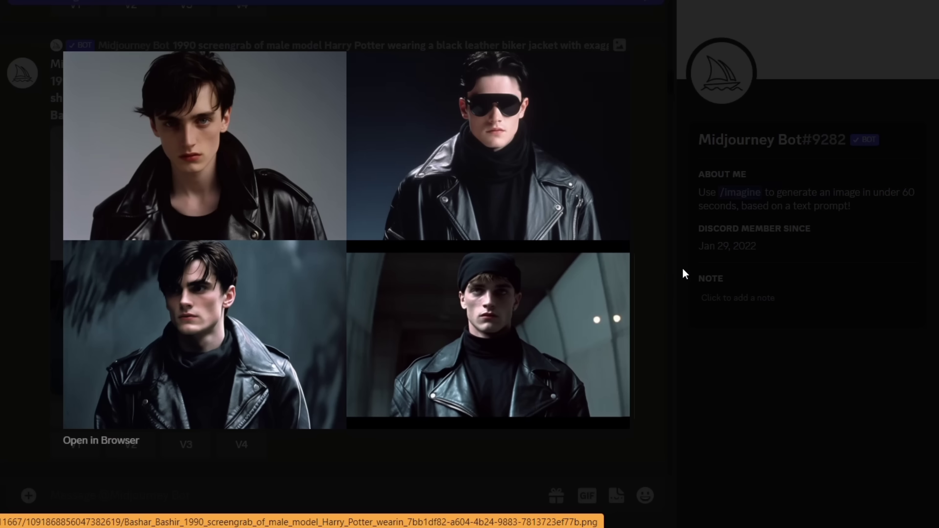
pyautogui.press('Left')
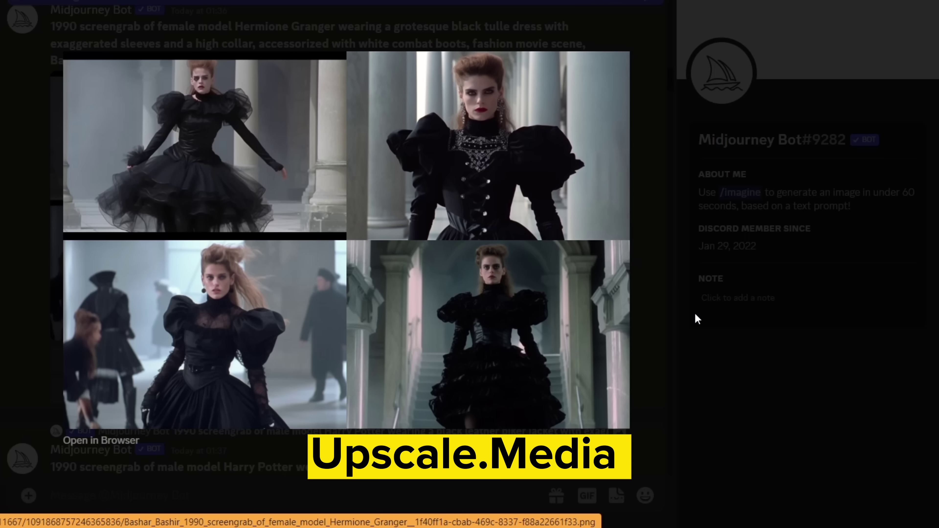
pyautogui.press('Escape')
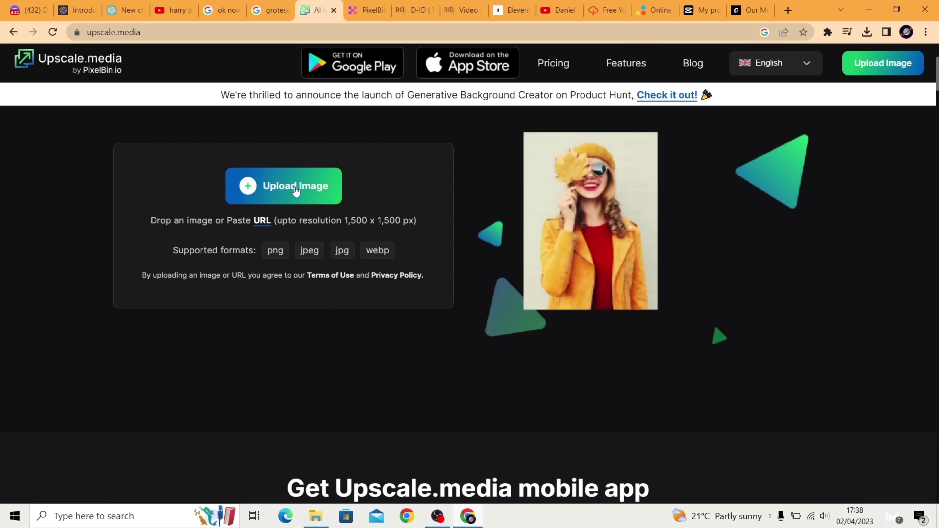
# Step: Go from Upscale.media to the PixelBin console for bulk upscaling and show its stored images
pyautogui.click(272, 309)
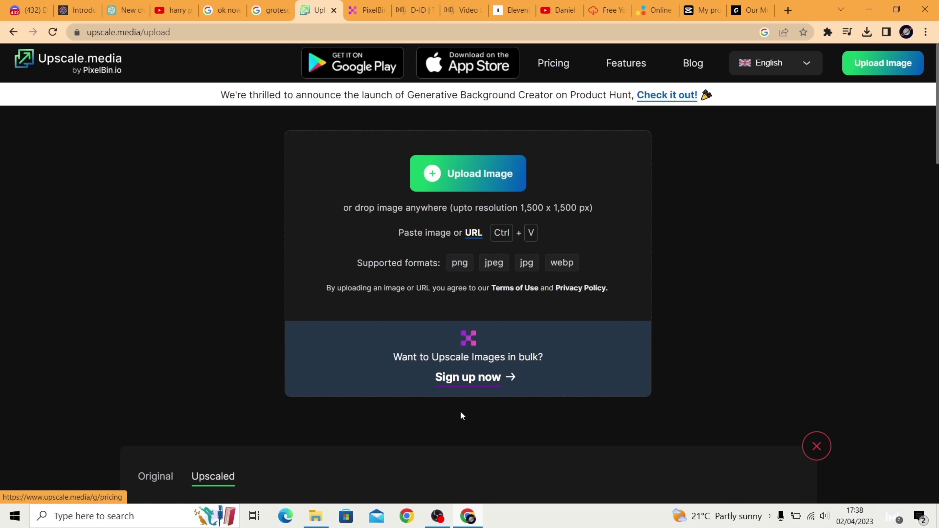
pyautogui.moveTo(392, 358); pyautogui.dragTo(547, 388)
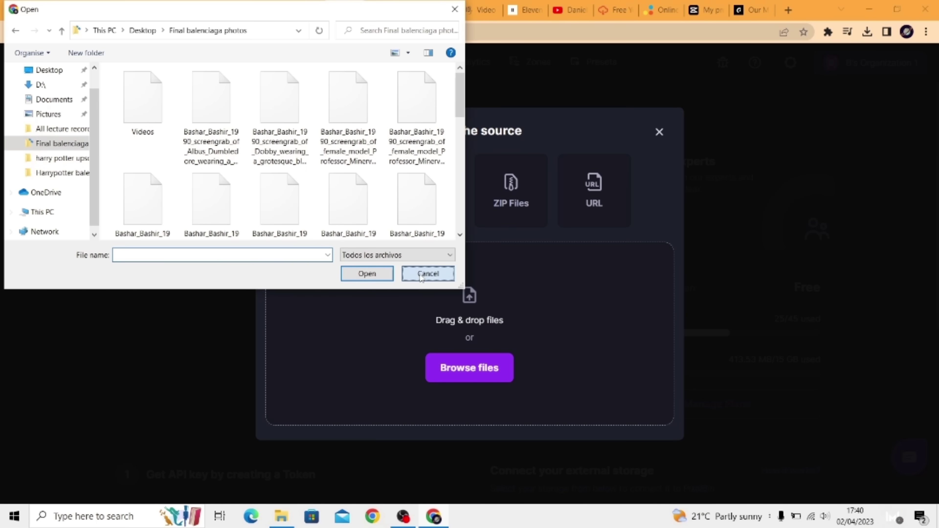
pyautogui.click(421, 274)
pyautogui.click(243, 62)
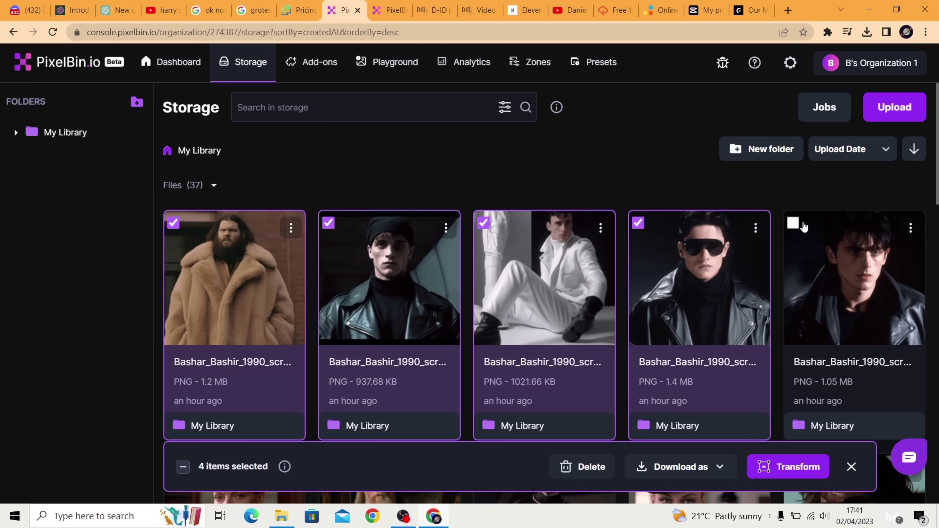
# Step: Add the fifth image to the selection and apply the Upscale transformation to all selected images
pyautogui.click(793, 223)
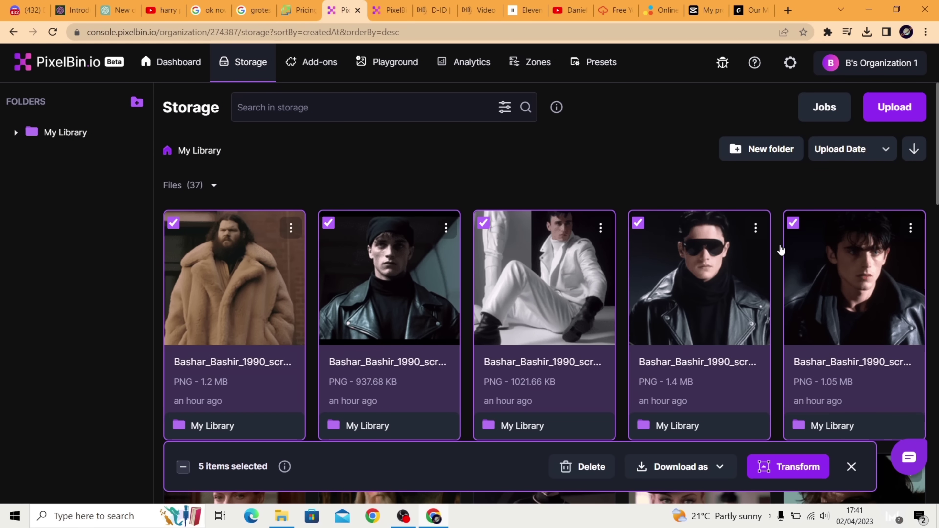
pyautogui.click(786, 470)
pyautogui.scroll(-5, 725, 239)
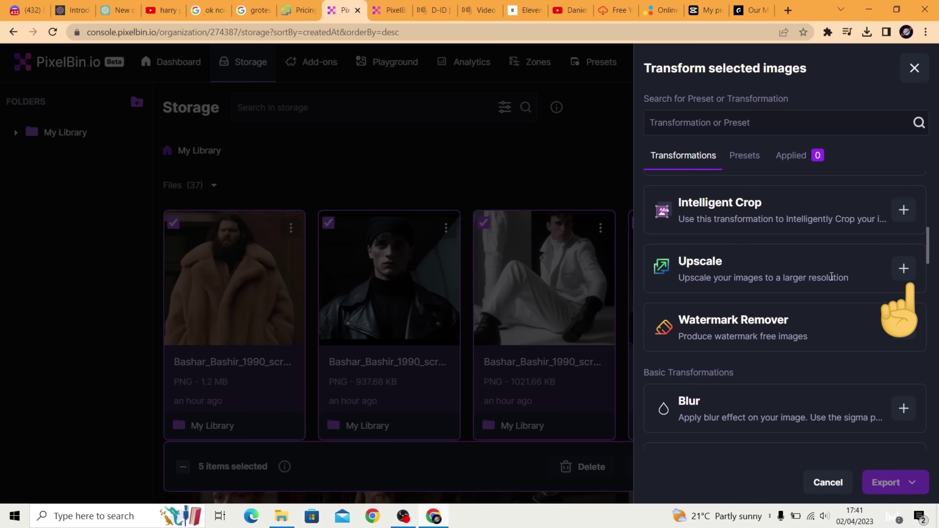
pyautogui.click(902, 269)
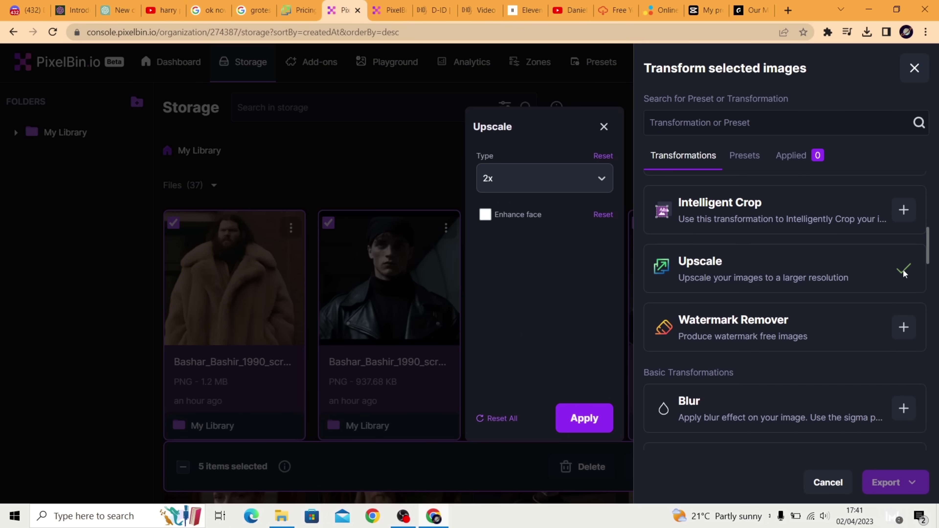
pyautogui.click(601, 179)
pyautogui.click(532, 212)
pyautogui.click(584, 418)
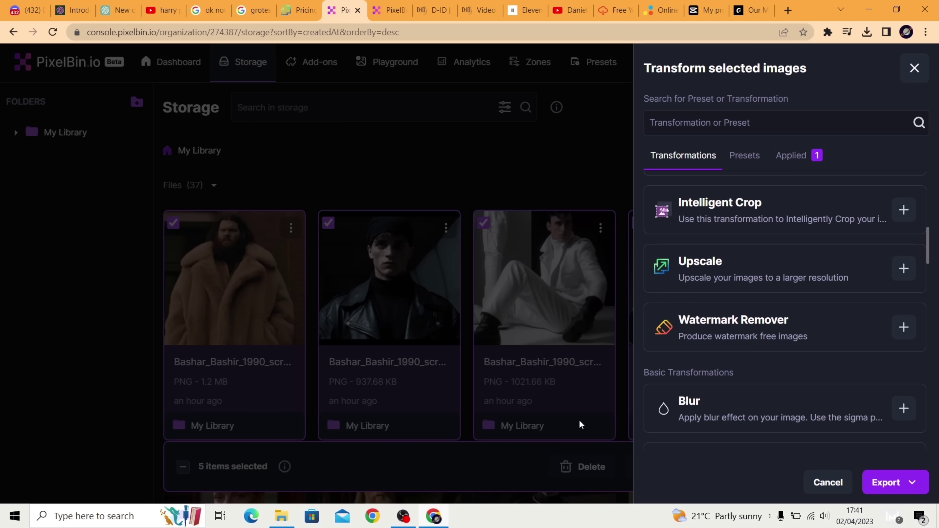
# Step: Export the upscaled images as a Zip download
pyautogui.click(903, 490)
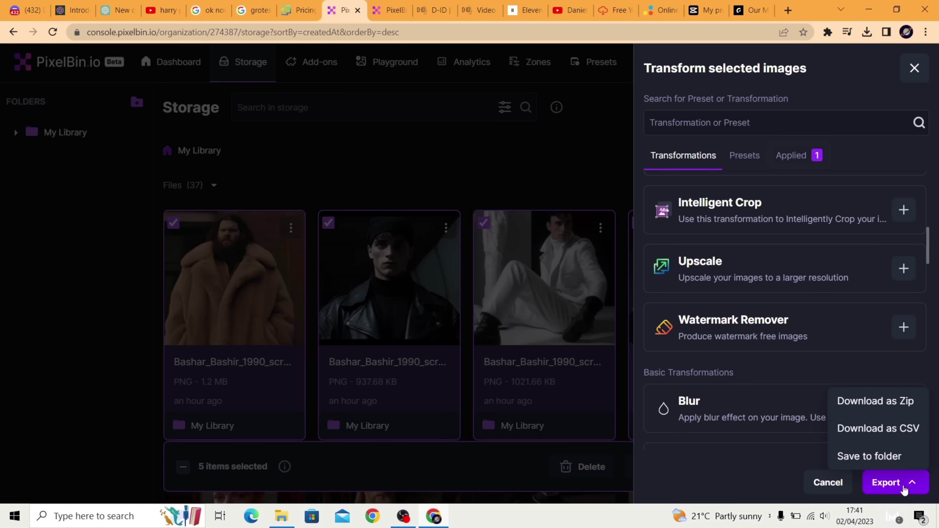
pyautogui.click(885, 404)
pyautogui.click(868, 123)
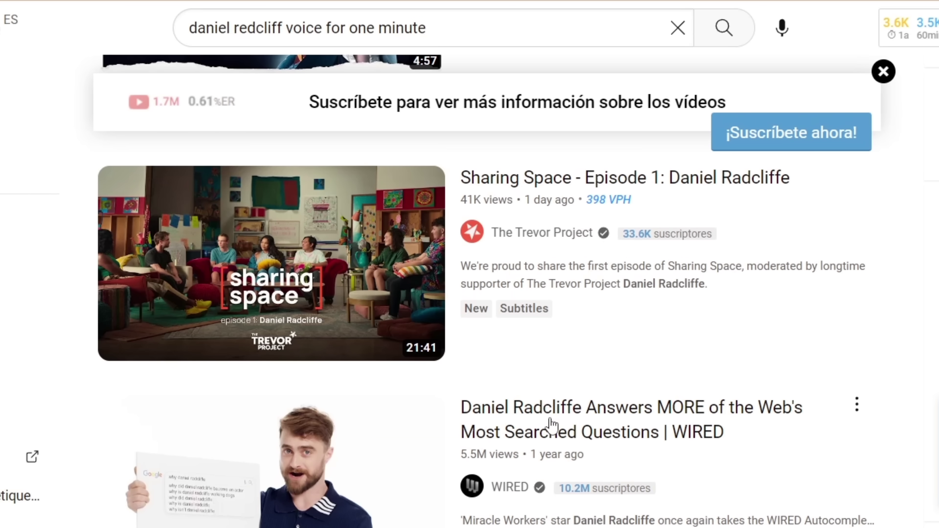
# Step: Play the WIRED video "Daniel Radcliffe Answers MORE of the Web's Most Searched Questions" on YouTube and pause it
pyautogui.click(549, 422)
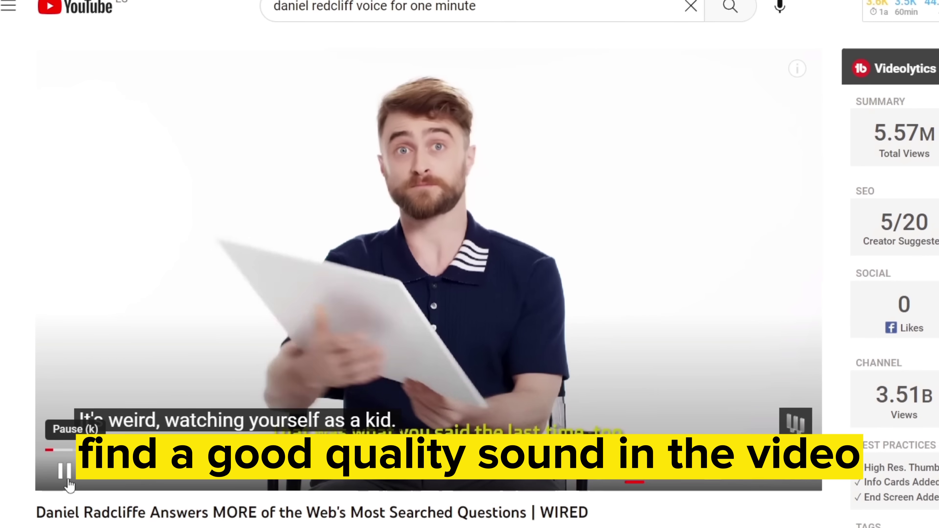
pyautogui.click(65, 469)
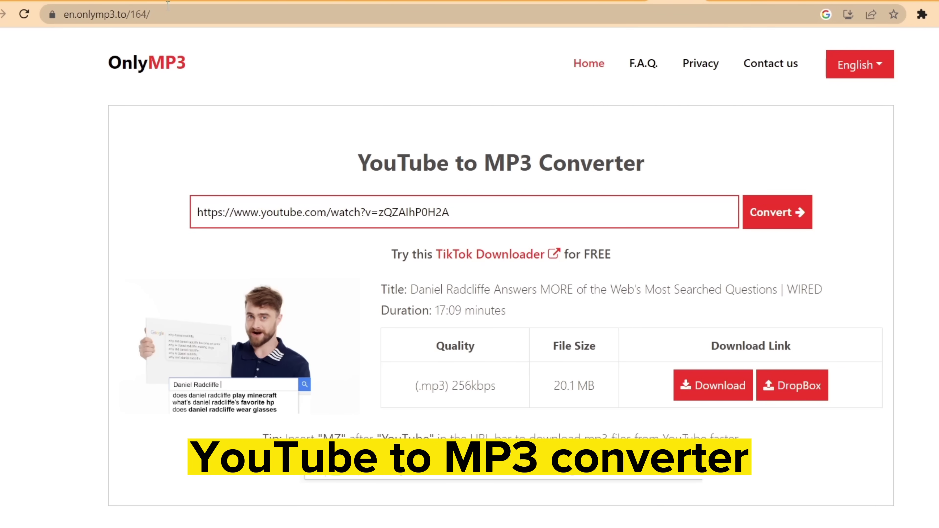
# Step: Download the Daniel Radcliffe interview as a 256 kbps MP3 and open that file in the Audio Cutter at mp3cut.net
pyautogui.click(713, 387)
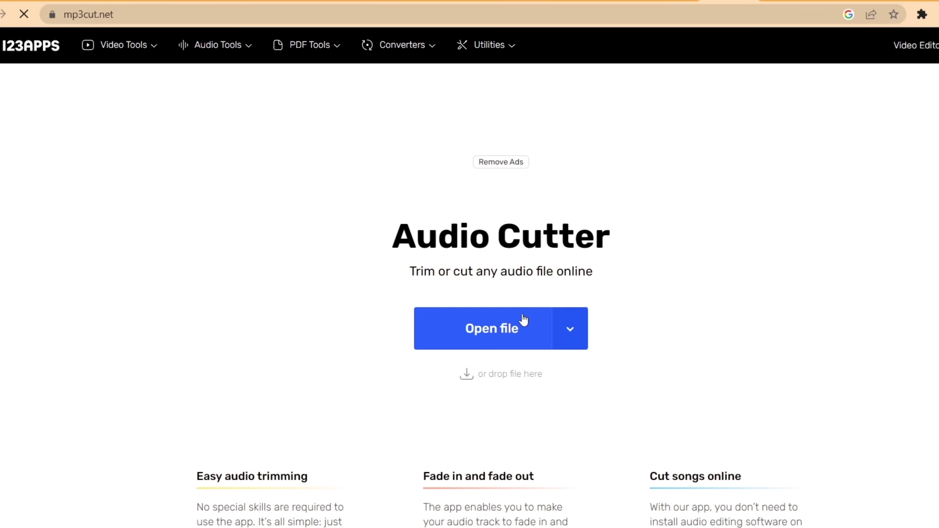
pyautogui.click(500, 337)
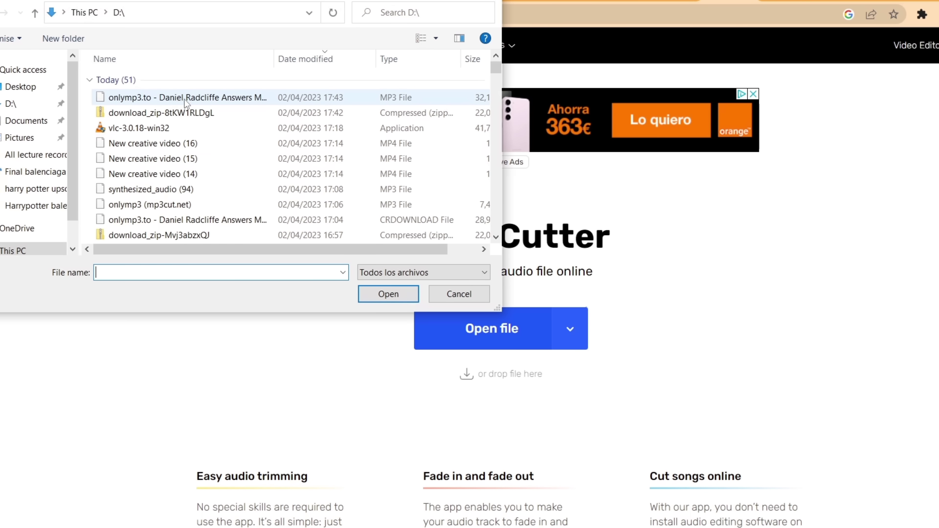
pyautogui.doubleClick(184, 99)
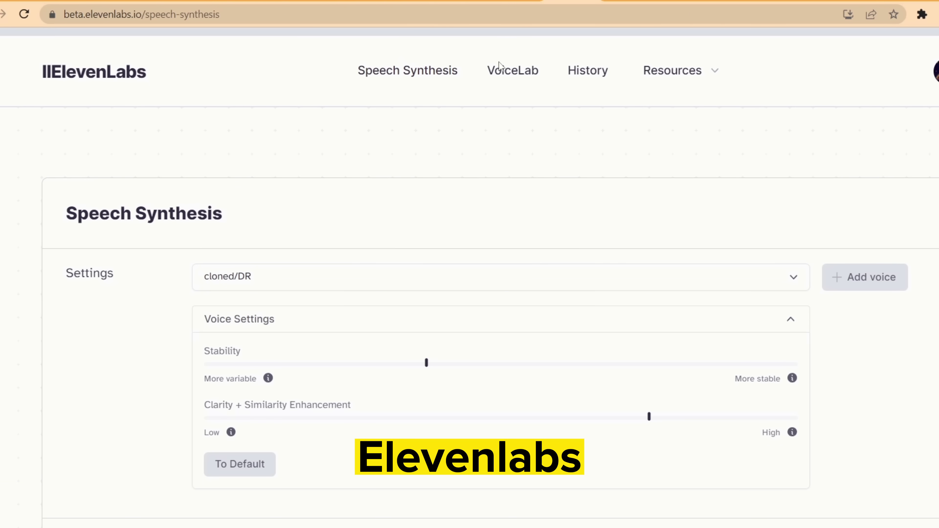
# Step: Add an Instant Voice Cloning voice from the uploaded sample in ElevenLabs VoiceLab, confirming the rights to the recording
pyautogui.click(510, 73)
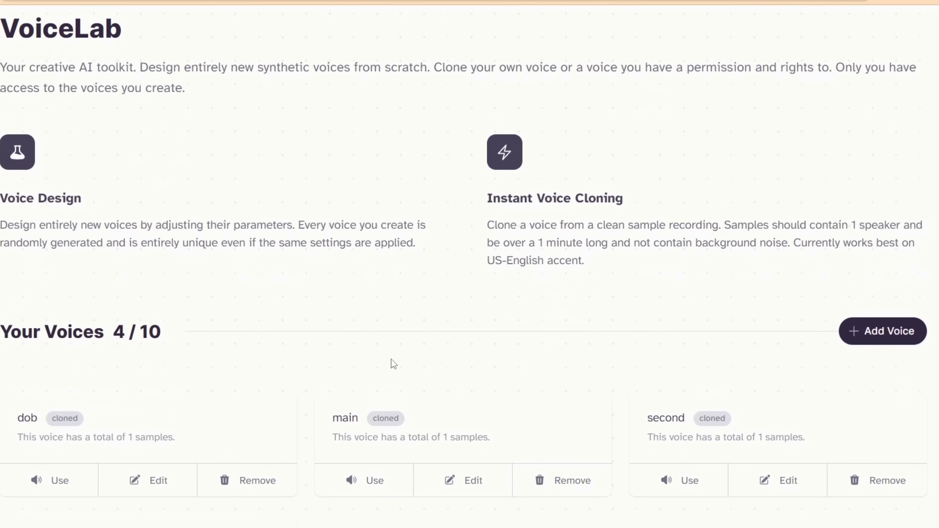
pyautogui.click(873, 332)
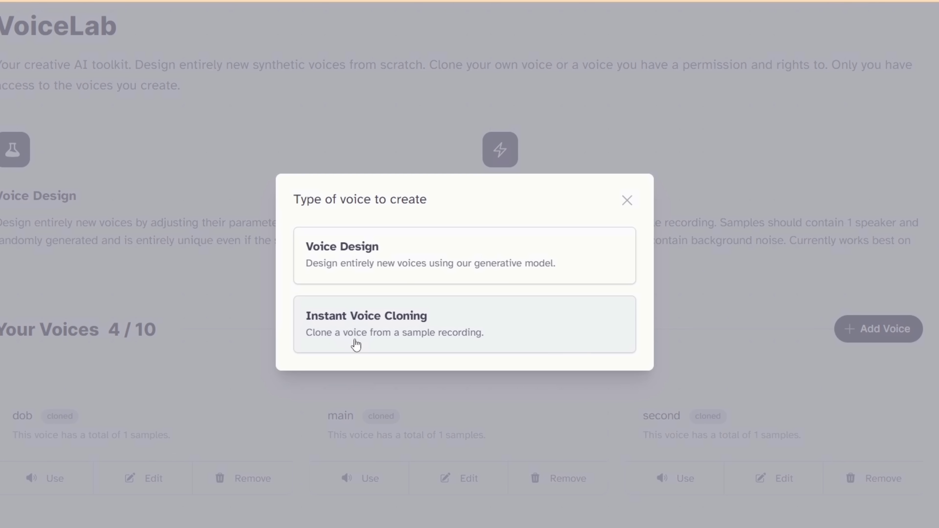
pyautogui.click(354, 341)
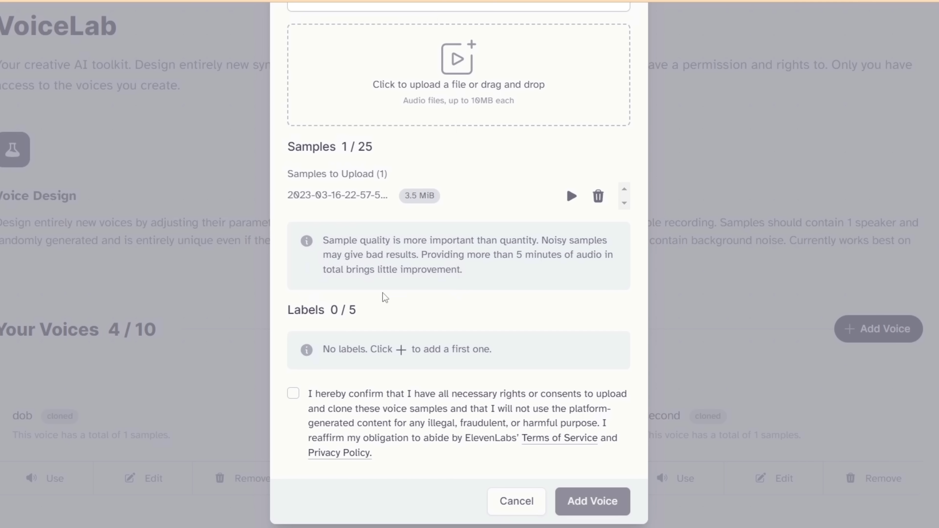
pyautogui.click(293, 393)
pyautogui.click(610, 501)
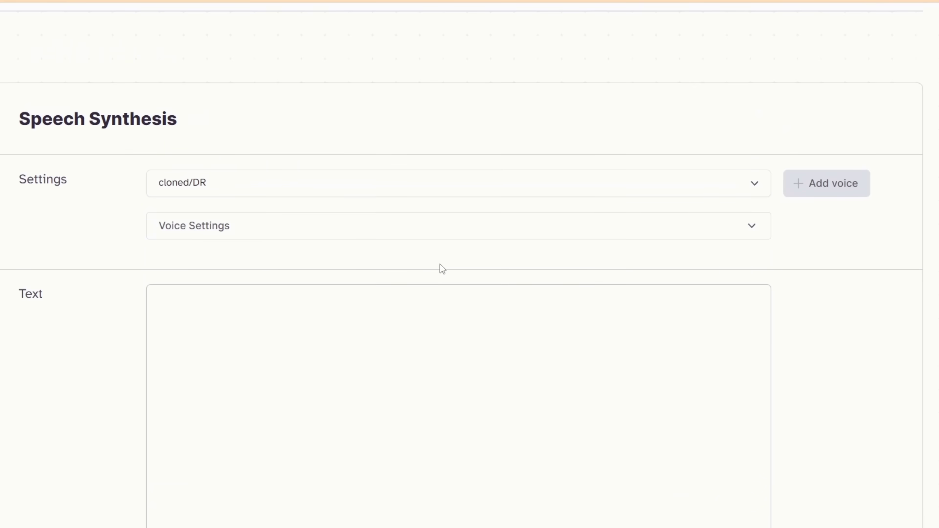
# Step: Lower the Stability of the cloned DR voice and generate speech from the text "No I'm Not. I am a model!"
pyautogui.scroll(-2, 440, 267)
pyautogui.click(750, 155)
pyautogui.moveTo(608, 201); pyautogui.dragTo(383, 202)
pyautogui.scroll(-5, 237, 419)
pyautogui.click(377, 245)
pyautogui.write("No I'm Not. I am a model!")
pyautogui.click(429, 401)
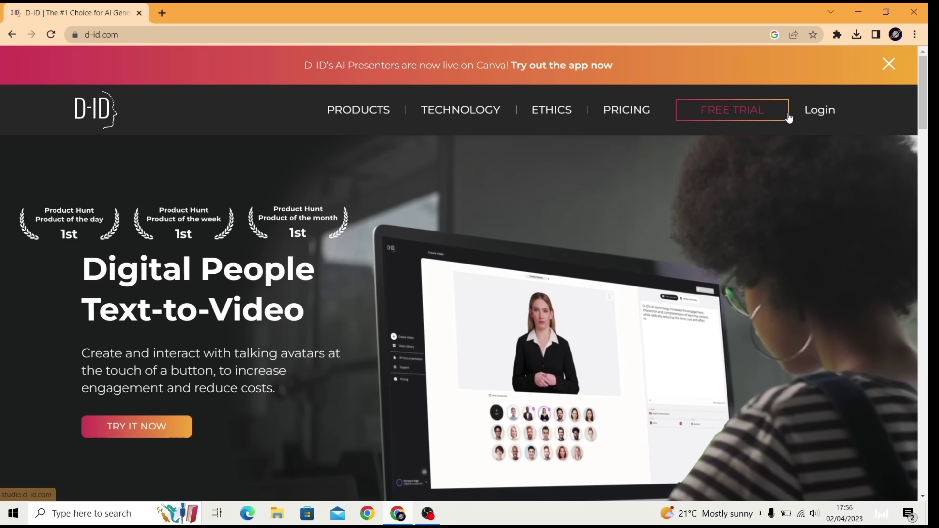
# Step: Log in to D-ID, start a new video and add the first Harry Potter image from Final balenciaga photos as presenter
pyautogui.click(813, 107)
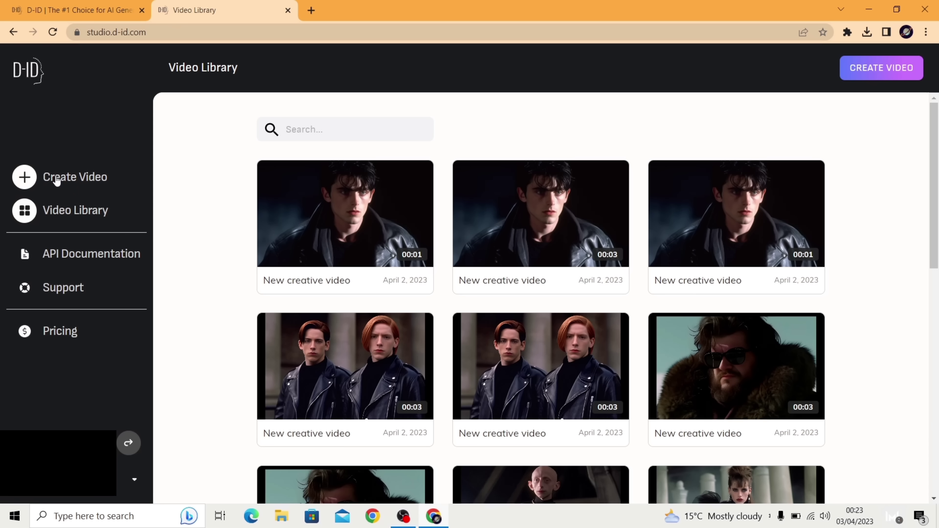
pyautogui.click(56, 178)
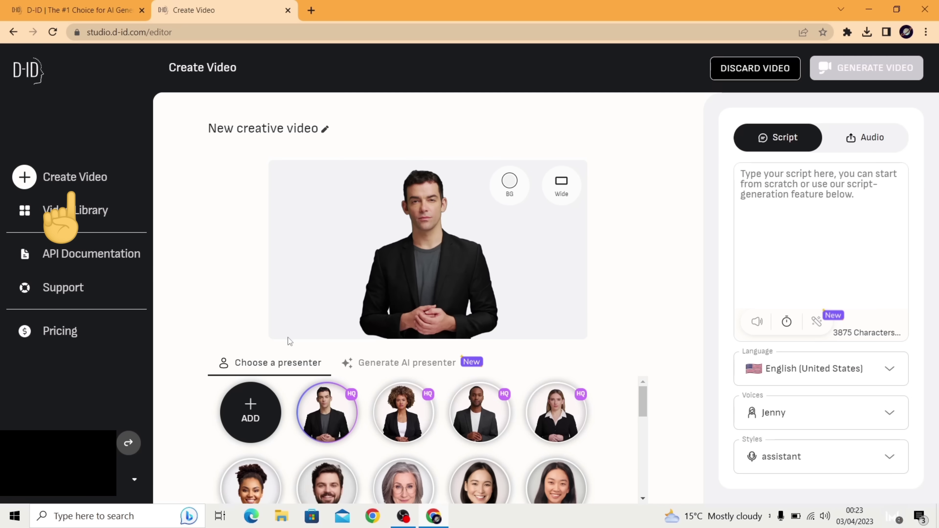
pyautogui.click(268, 408)
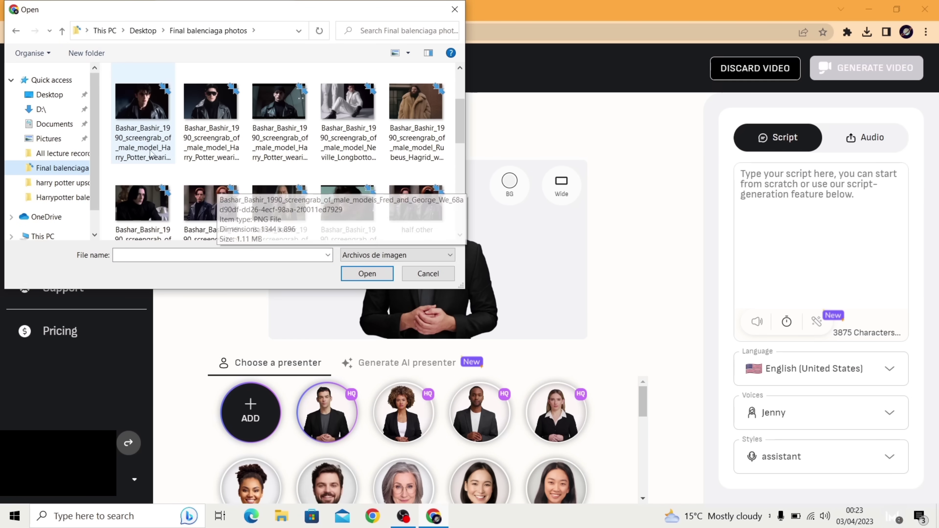
pyautogui.doubleClick(141, 116)
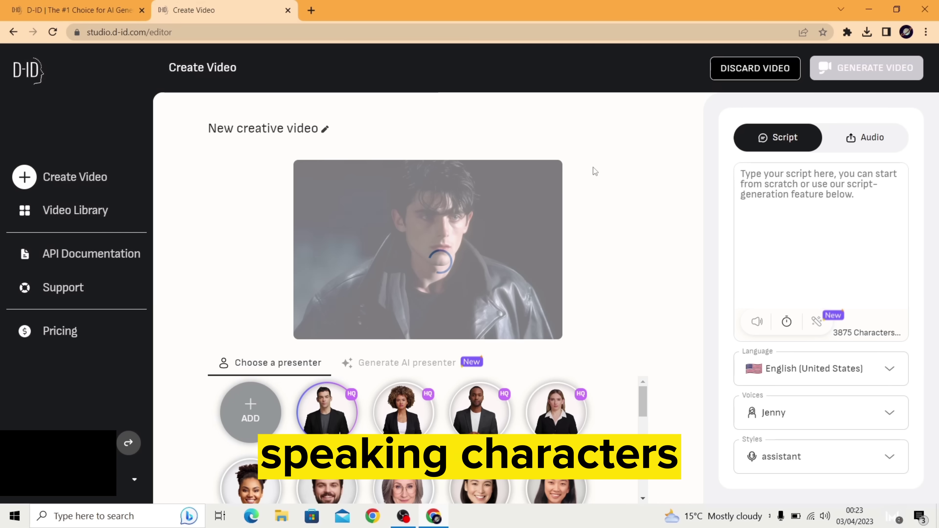
# Step: Switch the presenter's voice source from script to audio and upload the speech file as own voice
pyautogui.click(879, 144)
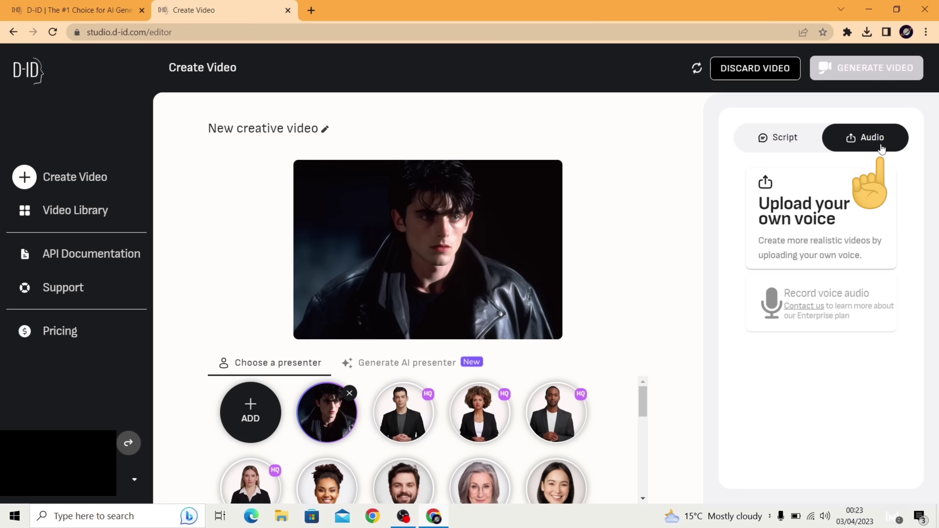
pyautogui.click(819, 207)
pyautogui.click(42, 84)
pyautogui.click(189, 183)
pyautogui.click(365, 272)
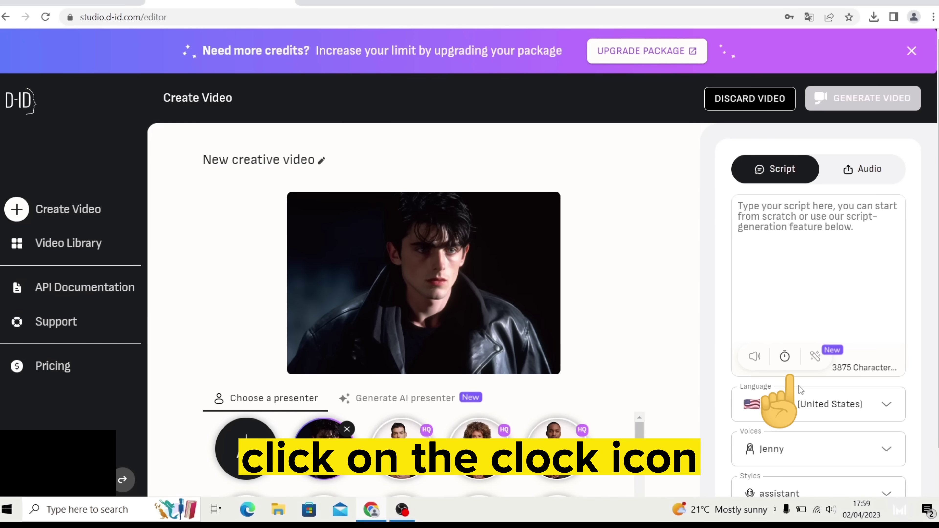
# Step: Fill the script with six 0.5 s breaks to make a 3-second silent clip and generate the video
pyautogui.click(784, 357)
pyautogui.click(784, 357)
pyautogui.click(784, 357)
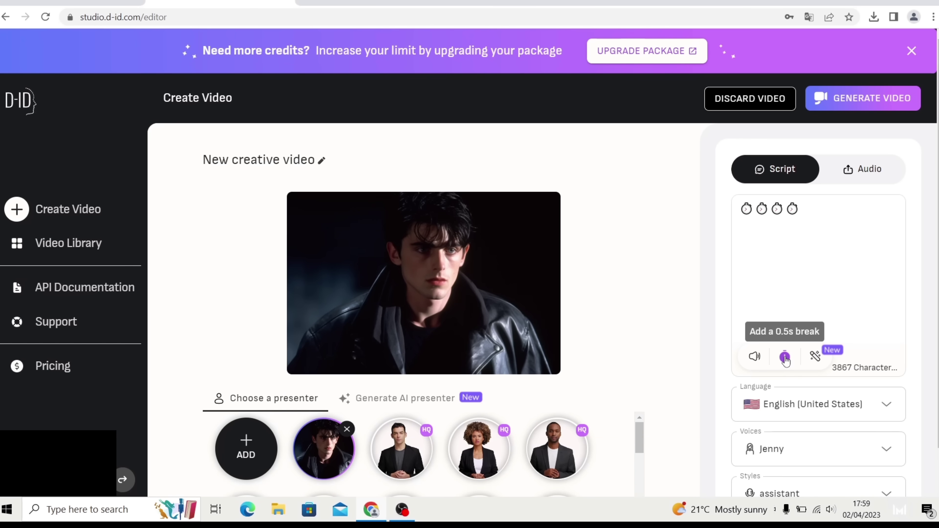
pyautogui.click(785, 356)
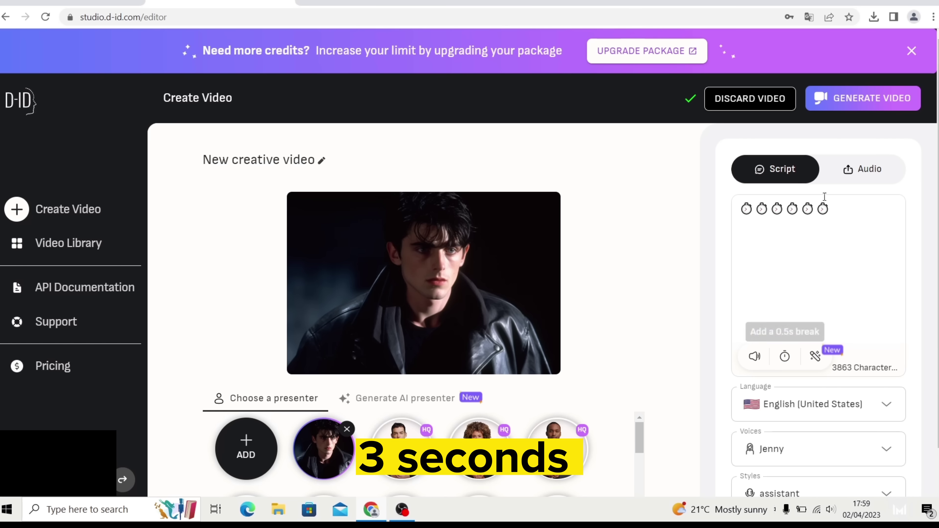
pyautogui.click(861, 104)
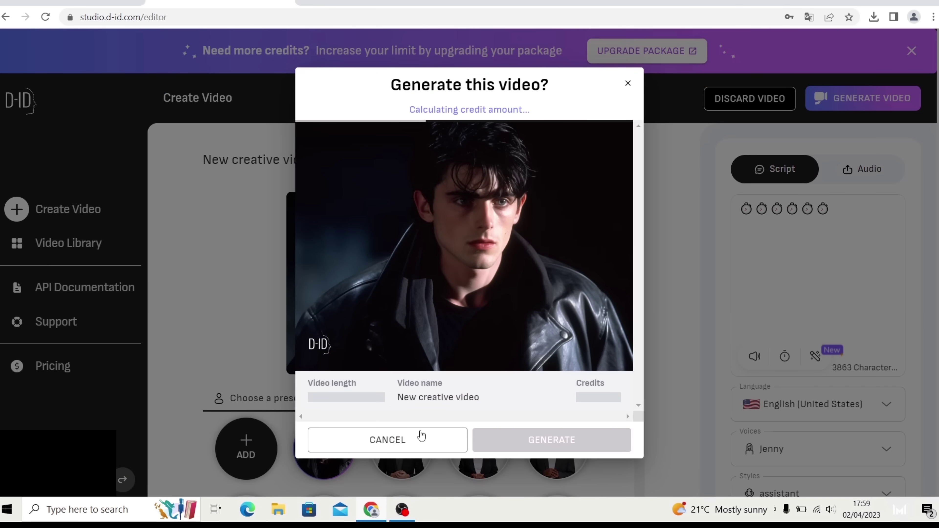
pyautogui.click(578, 440)
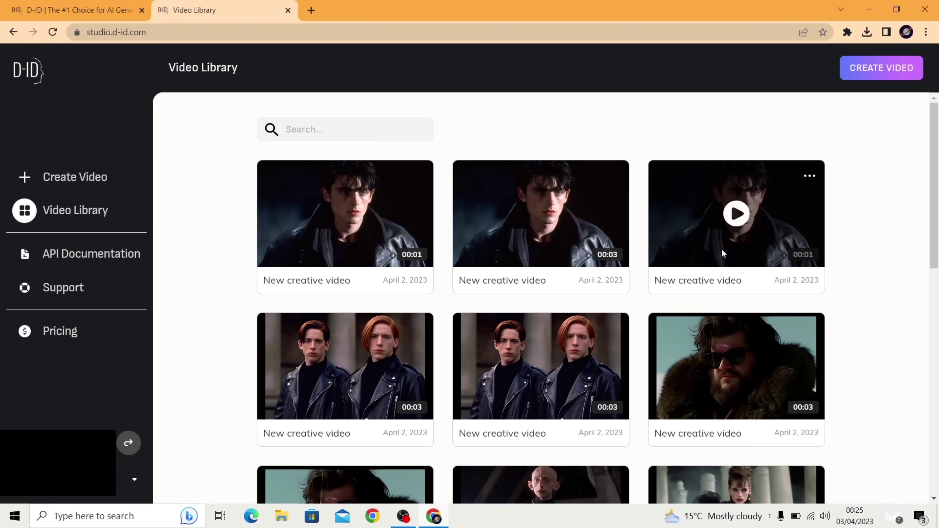
# Step: Look through the generated clips in the D-ID video library and browse the music genres on Epidemic Sound
pyautogui.scroll(-5, 897, 230)
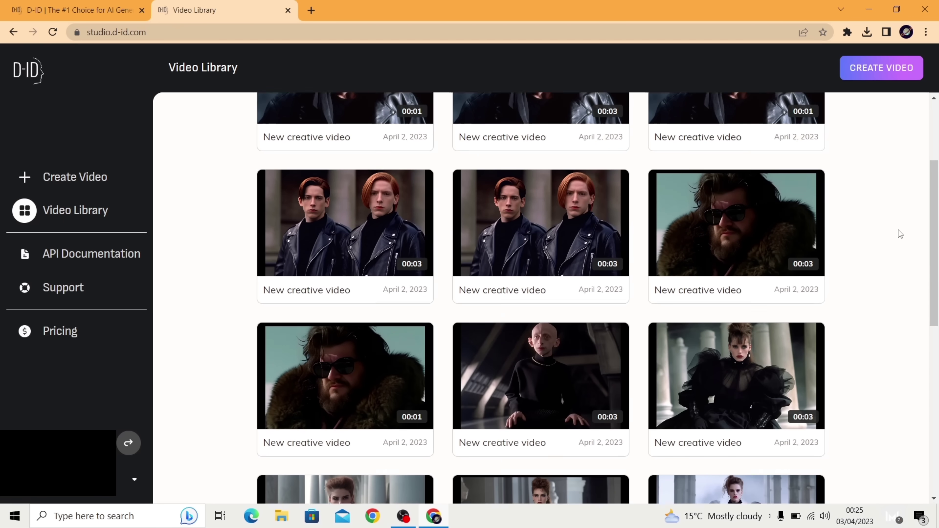
pyautogui.scroll(-2, 898, 229)
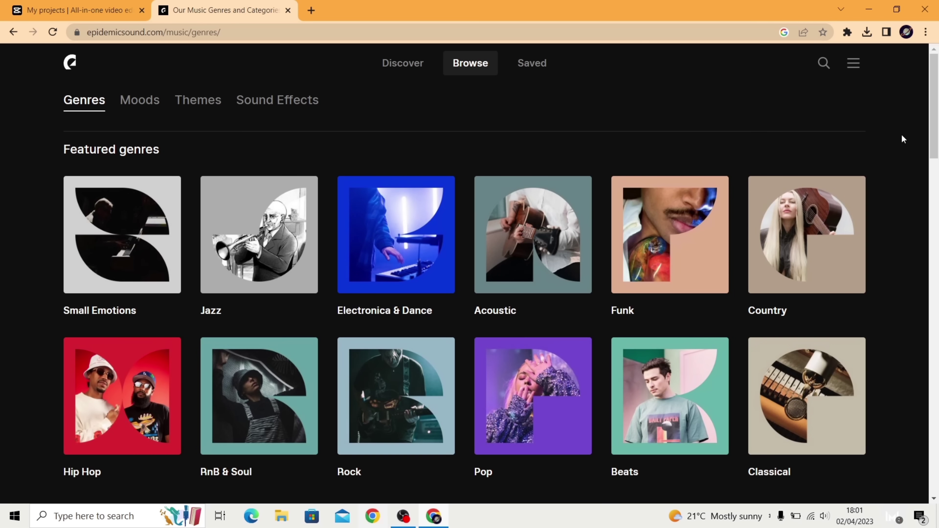
pyautogui.scroll(-5, 901, 136)
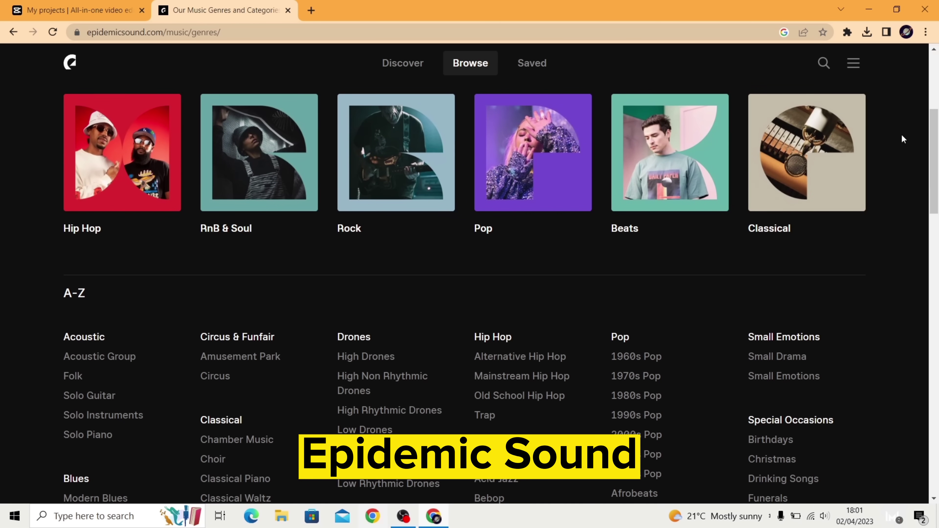
pyautogui.scroll(5, 901, 135)
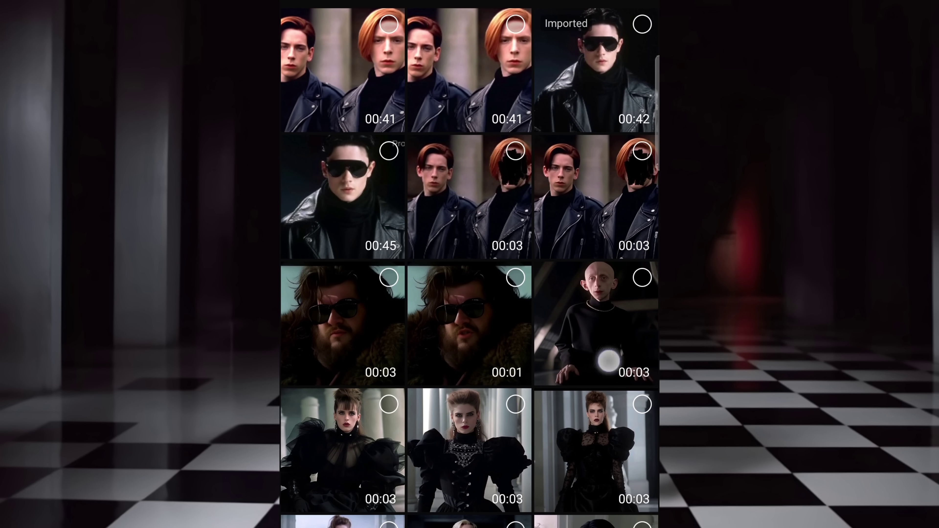
# Step: Select the generated D-ID clips in the CapCut media gallery for import into the project timeline
pyautogui.scroll(-10, 603, 373)
pyautogui.click(644, 166)
pyautogui.click(388, 293)
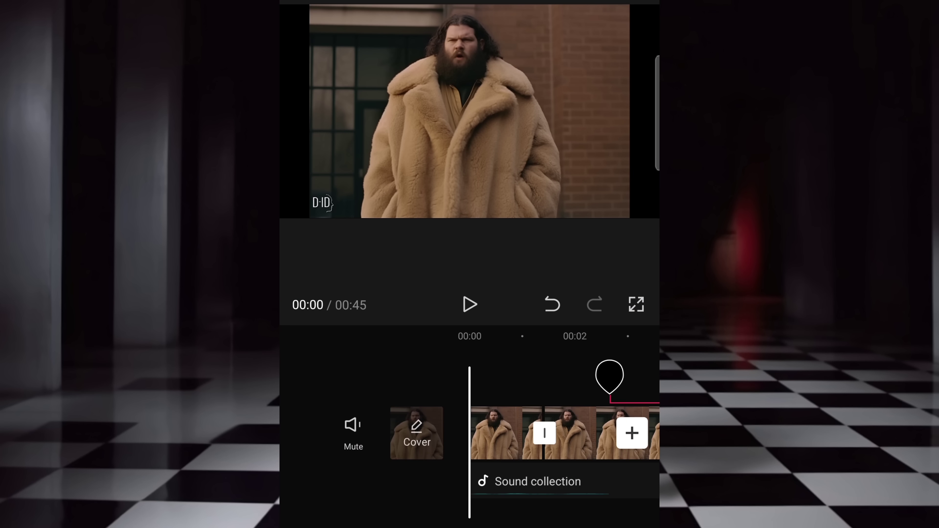
# Step: Split the clip of the woman in the black puff-sleeved dress in the middle, at about 00:11
pyautogui.hscroll(3, 469, 433)
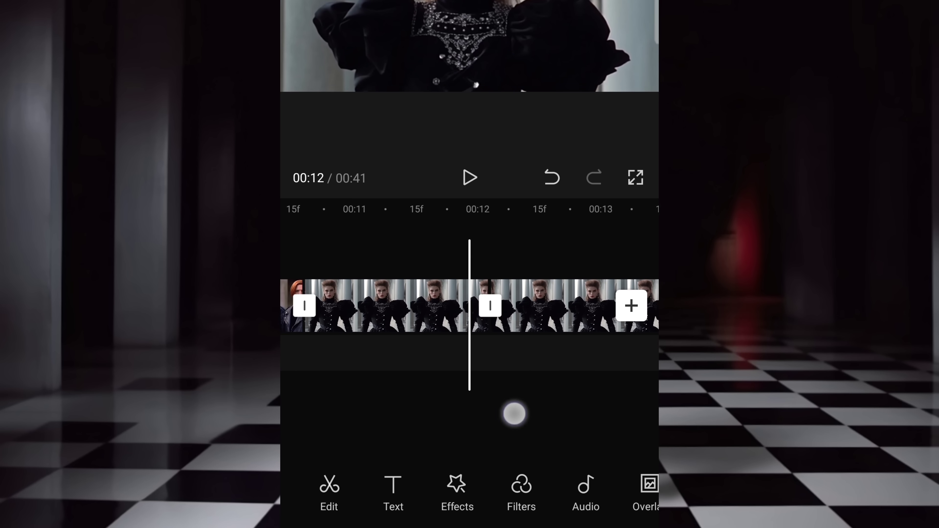
pyautogui.hscroll(-5, 465, 425)
pyautogui.click(507, 411)
pyautogui.click(371, 492)
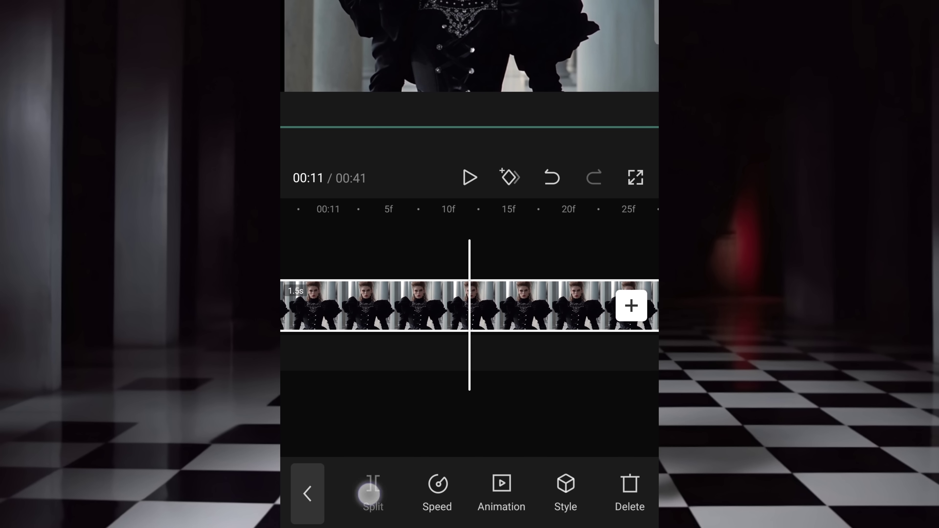
pyautogui.click(514, 424)
pyautogui.moveTo(515, 425); pyautogui.dragTo(532, 425)
# Step: Apply a transition from the Light category at the split in the woman's clip
pyautogui.click(488, 307)
pyautogui.hscroll(5, 469, 418)
pyautogui.click(440, 418)
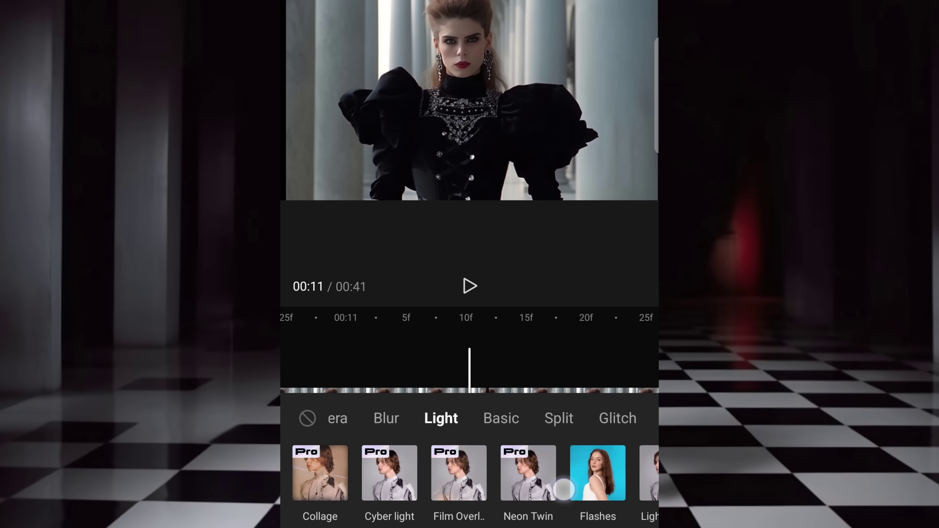
pyautogui.hscroll(3, 445, 473)
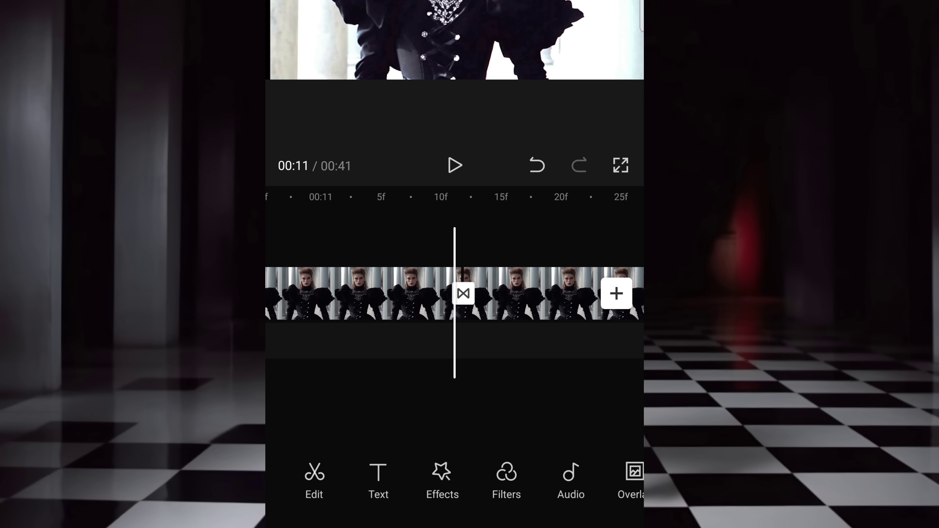
# Step: Add the Camera shutter 2 sound effect and position it on the transition at about 00:11
pyautogui.click(570, 472)
pyautogui.click(438, 472)
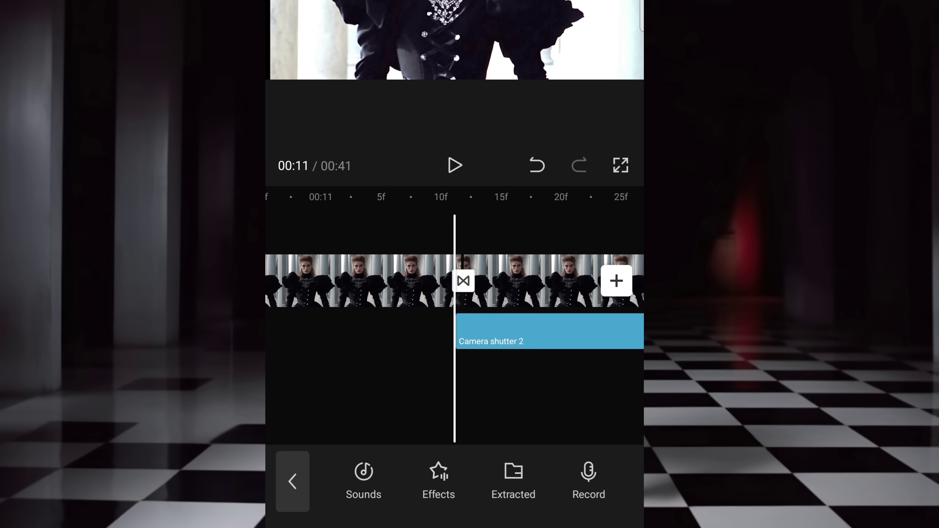
pyautogui.moveTo(501, 344); pyautogui.dragTo(426, 350)
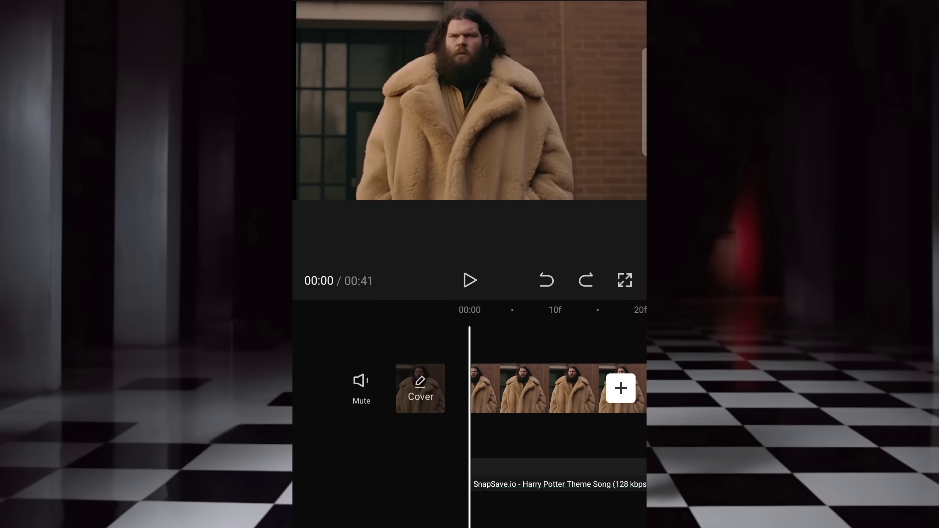
# Step: Play the edited video from the beginning to preview the clips with the music and sound effects
pyautogui.click(469, 280)
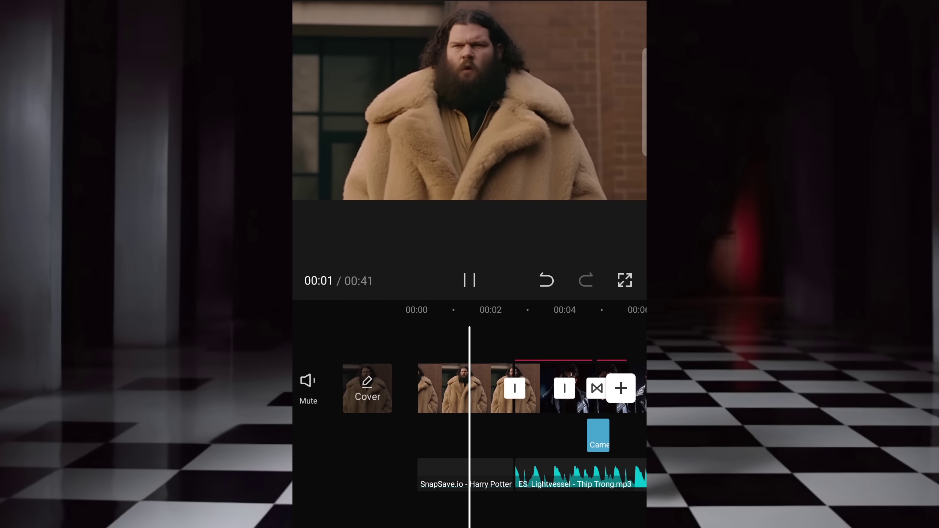
pyautogui.scroll(3, 438, 499)
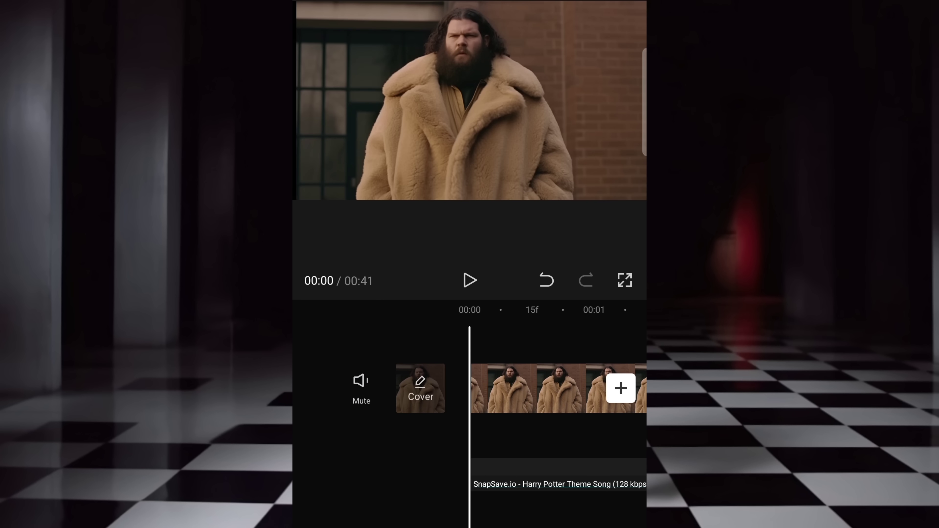